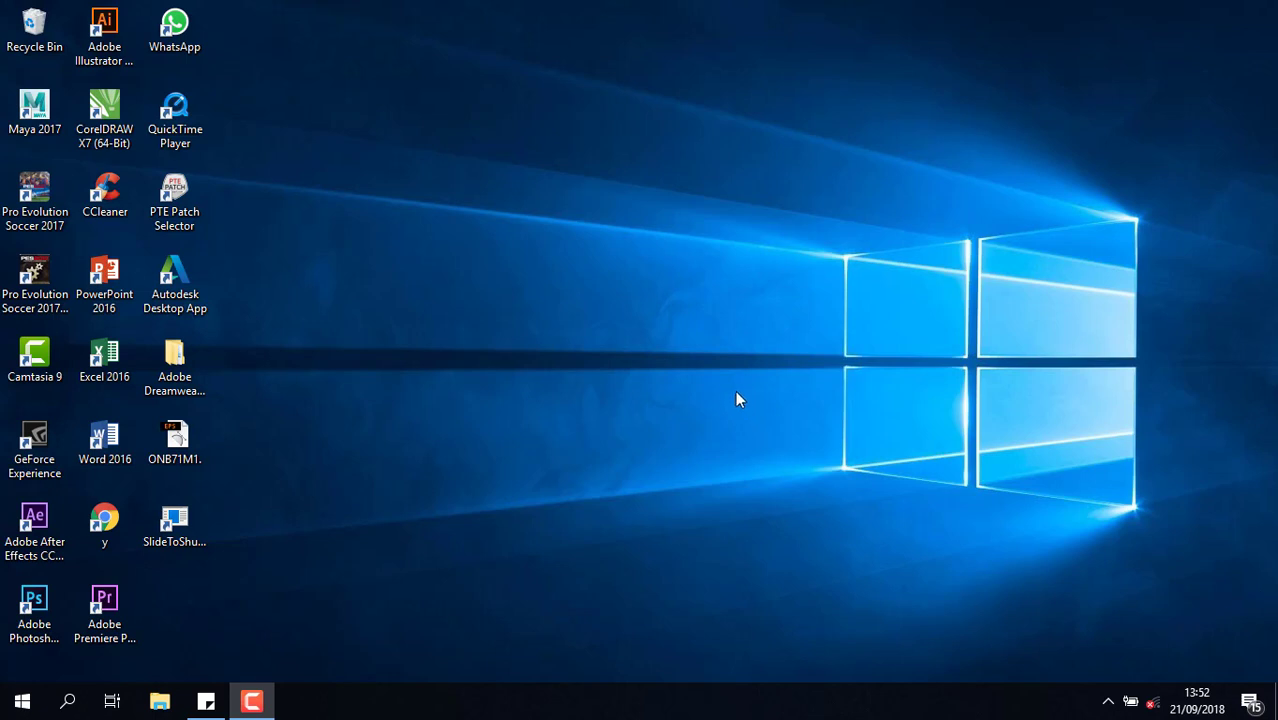
# Launch Premiere Pro CC 2015 from its desktop shortcut and wait for the Welcome screen.
pyautogui.doubleClick(118, 624)
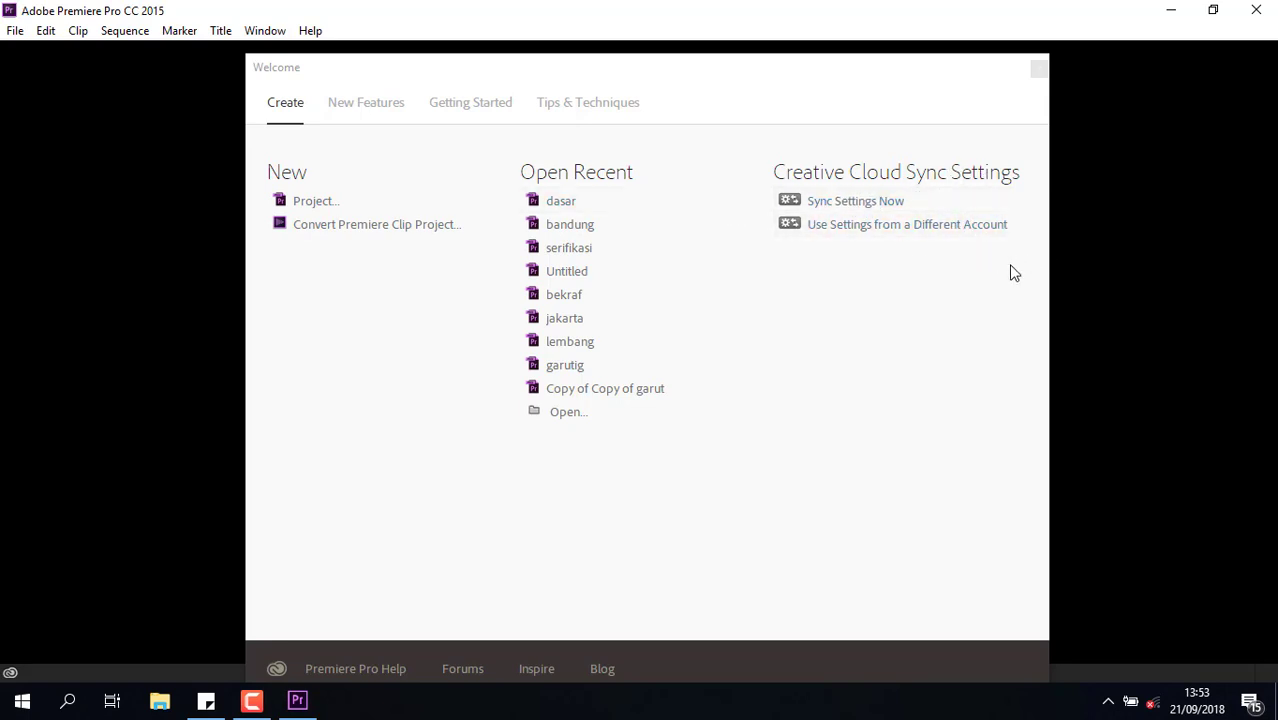
# Begin a new project in E:\karya\video\mentahan, declining to overwrite the existing dasar project.
pyautogui.click(319, 212)
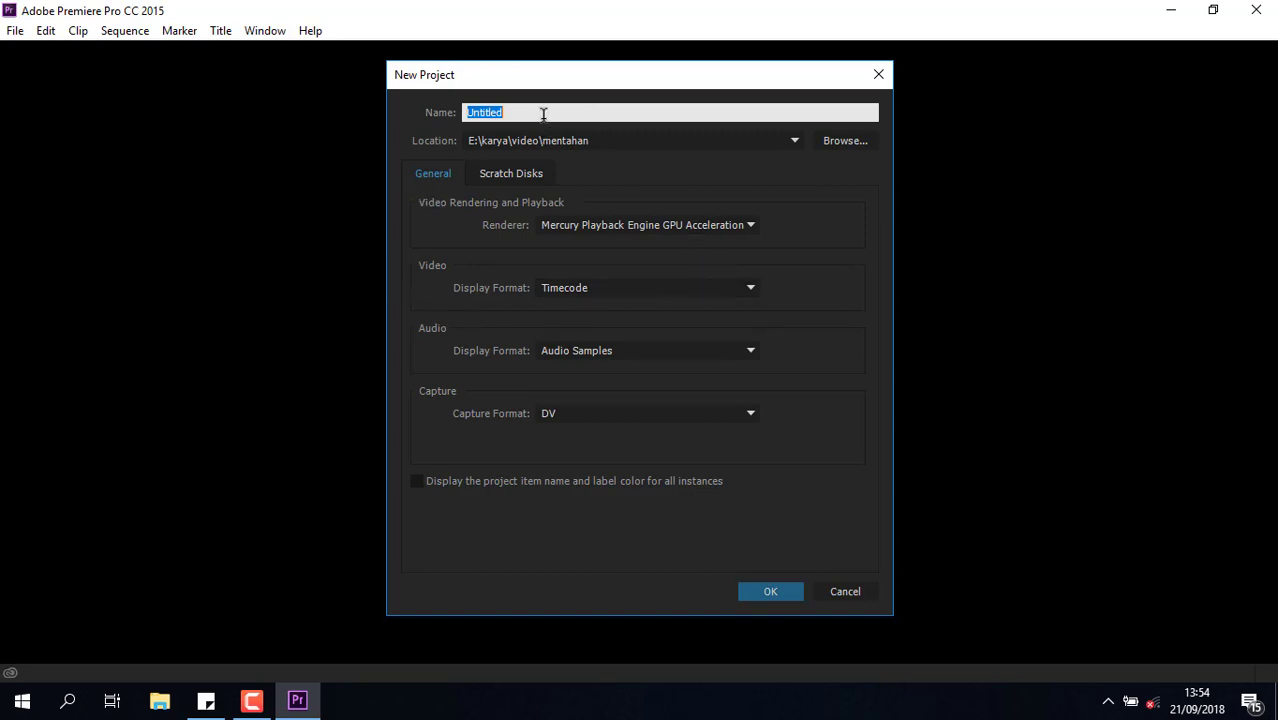
pyautogui.write('dasar')
pyautogui.click(792, 590)
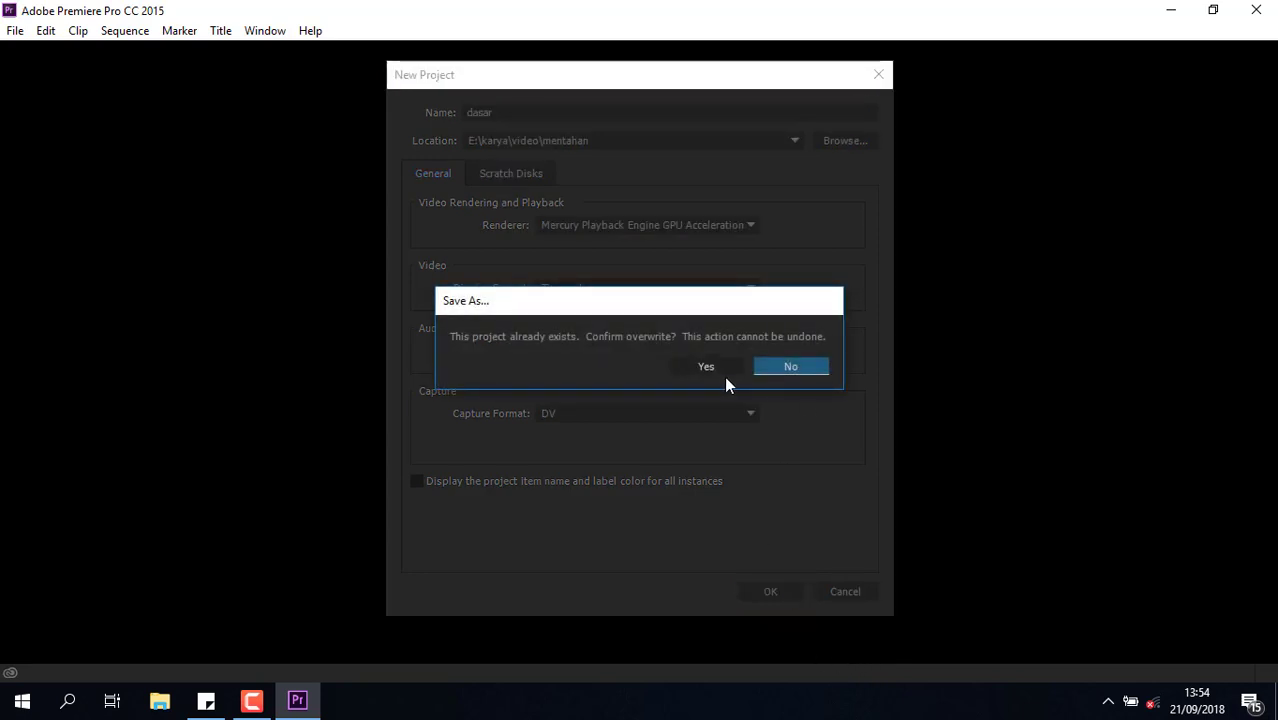
pyautogui.click(785, 378)
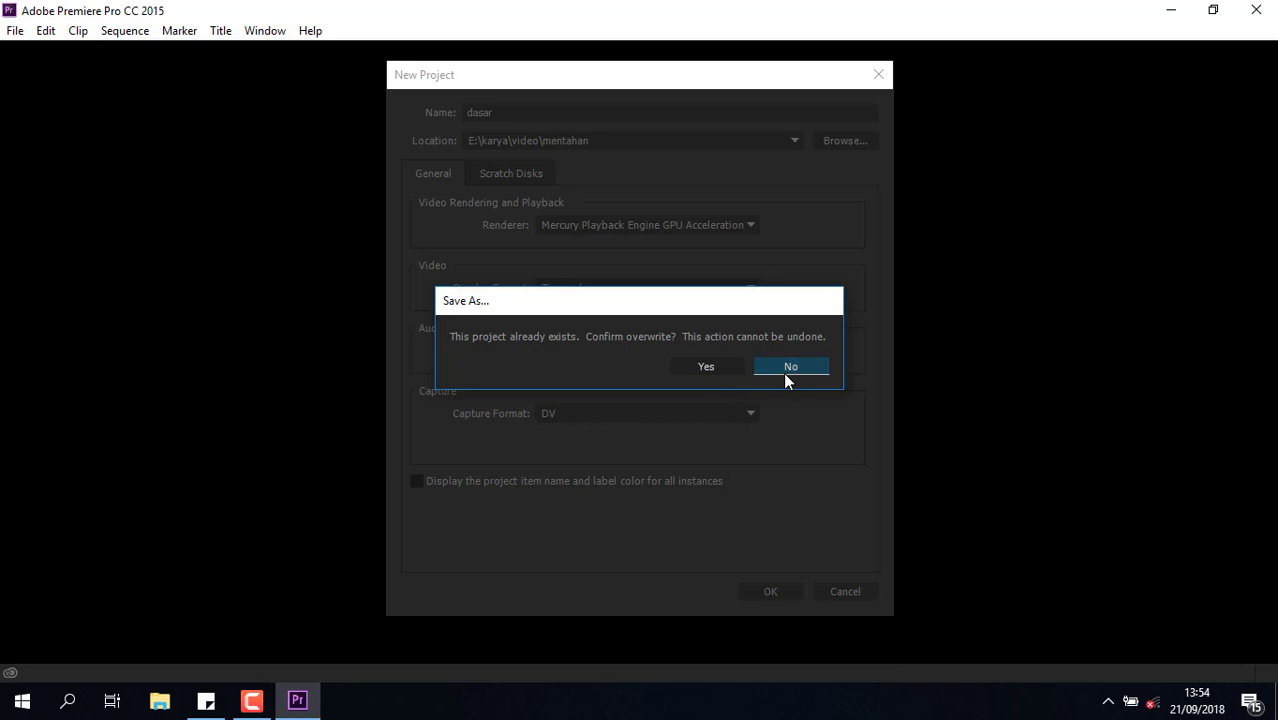
pyautogui.click(783, 372)
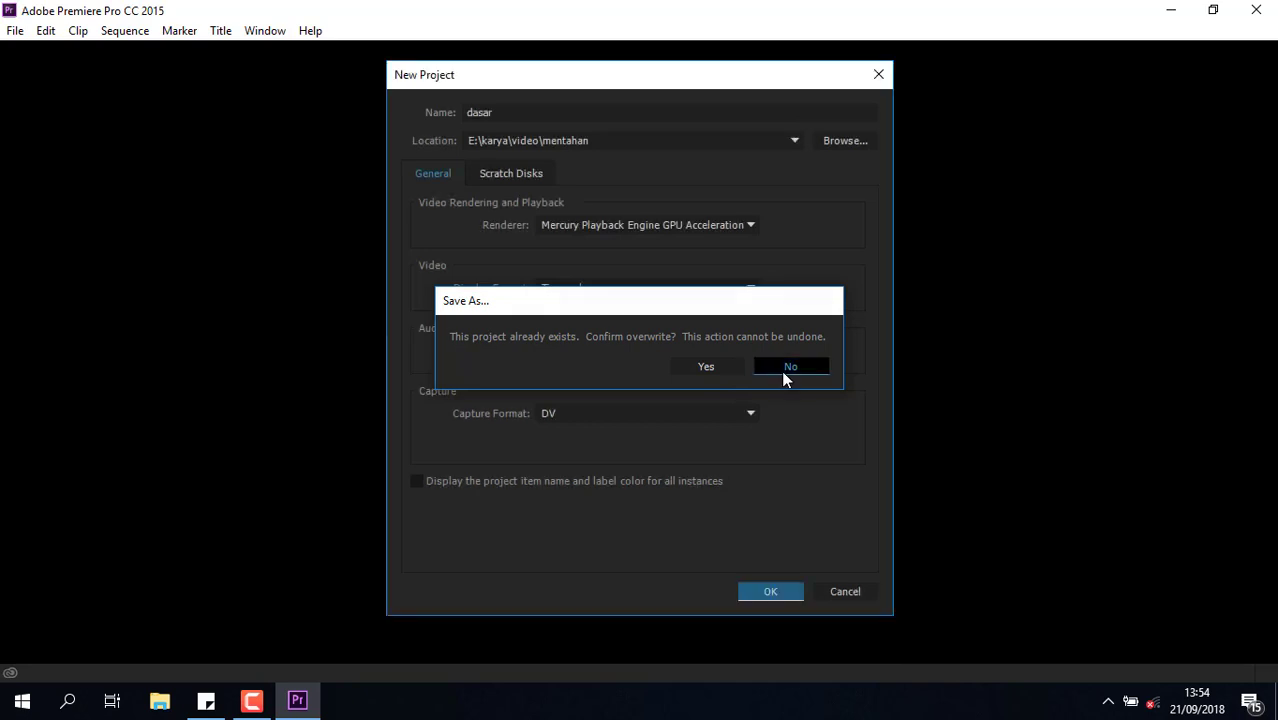
pyautogui.click(549, 112)
# Create the dasar2 project, then preview the Assembly, Color and Audio workspaces before returning to Editing.
pyautogui.write('2')
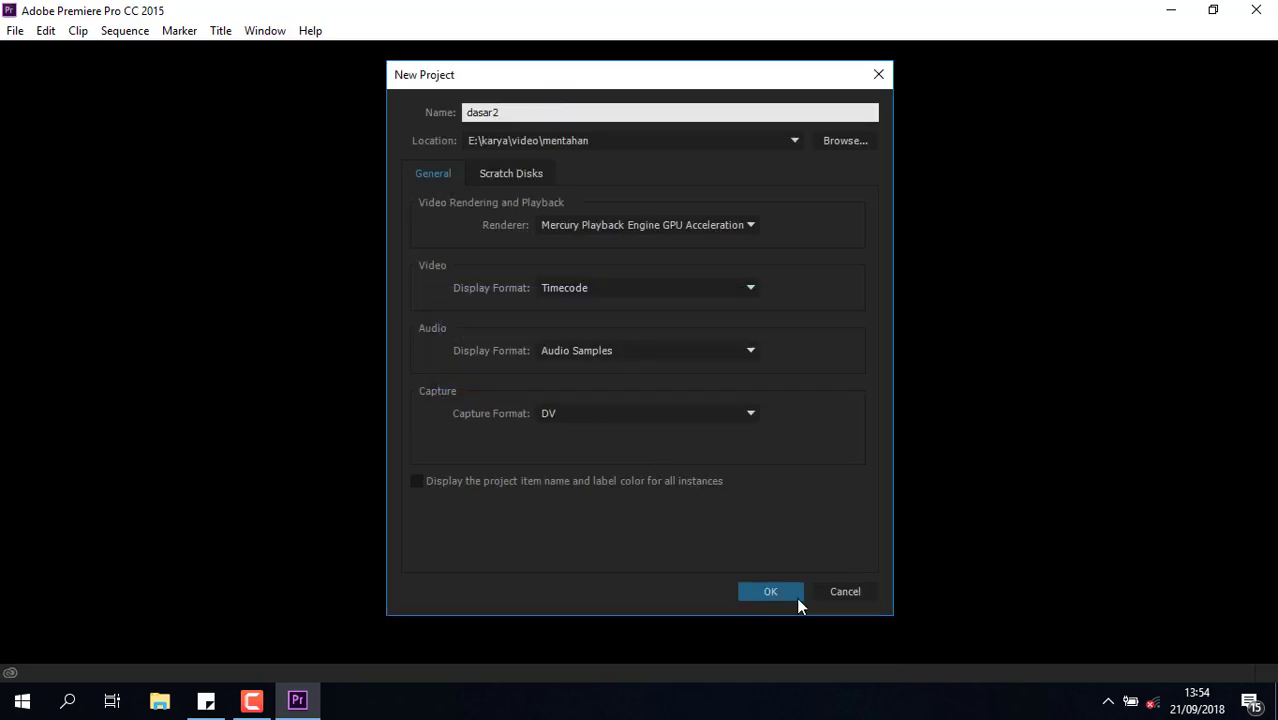
pyautogui.click(782, 593)
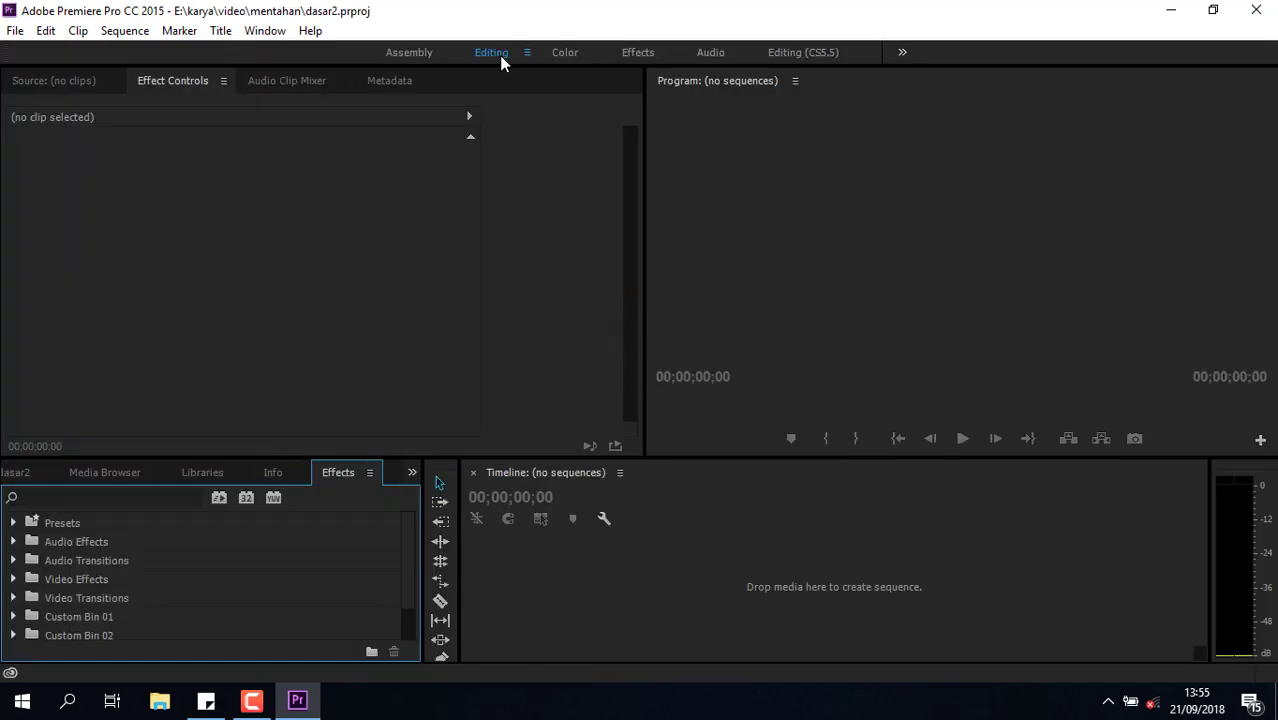
pyautogui.click(409, 55)
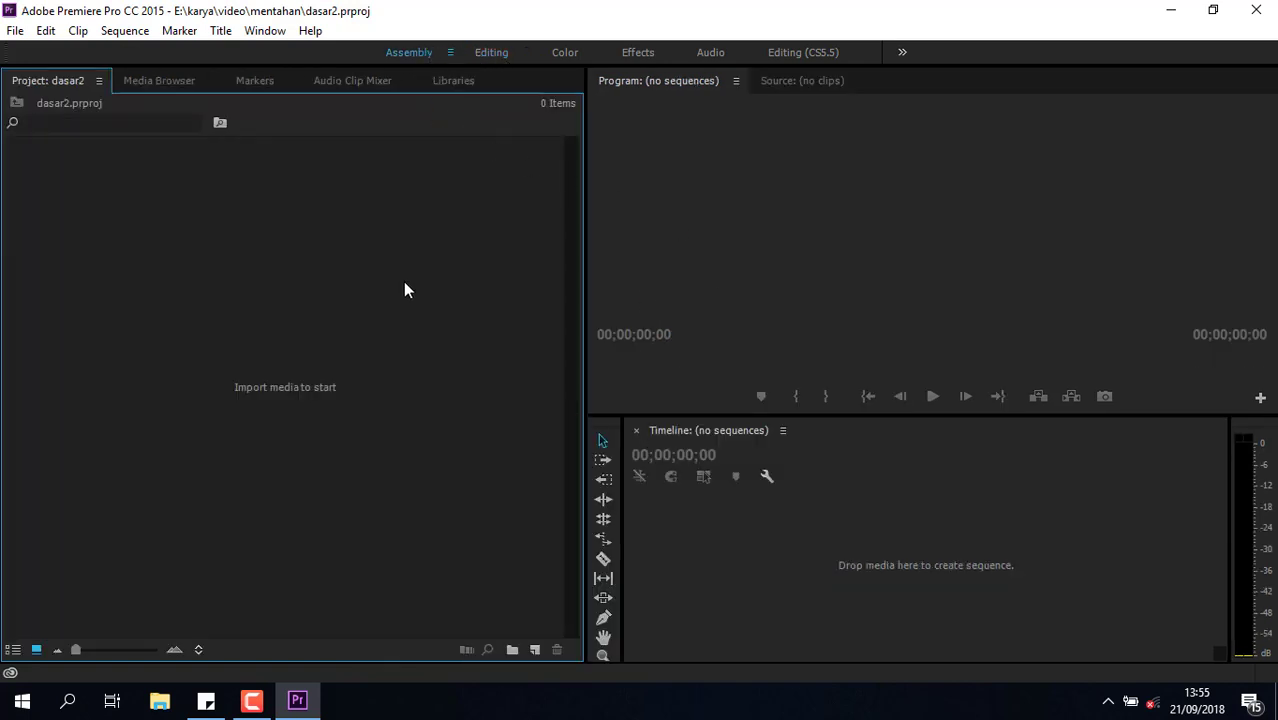
pyautogui.click(493, 52)
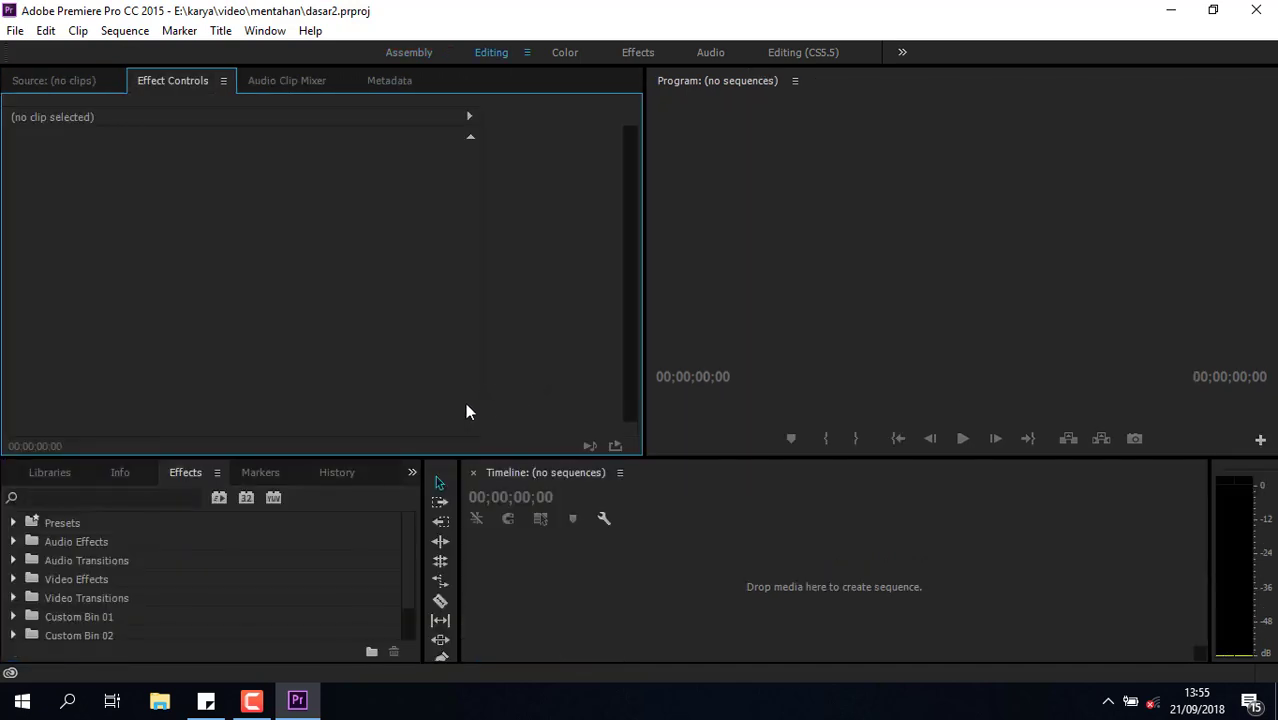
pyautogui.click(573, 54)
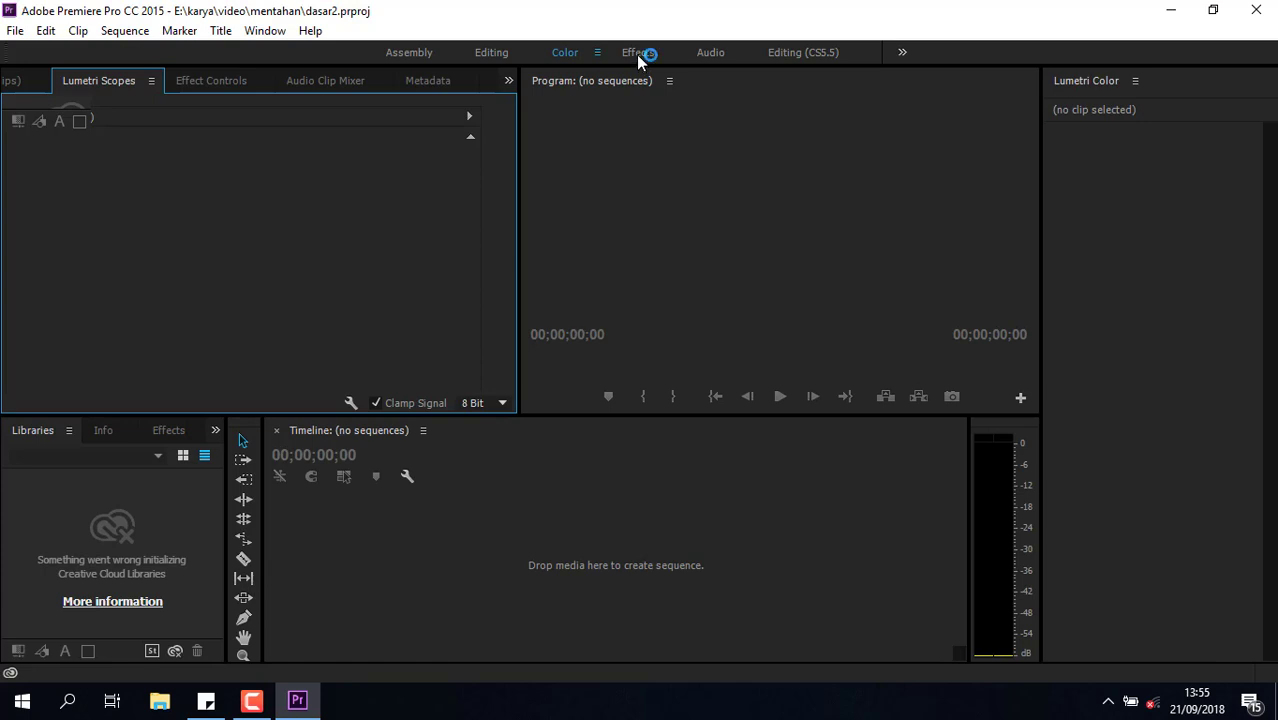
pyautogui.click(703, 57)
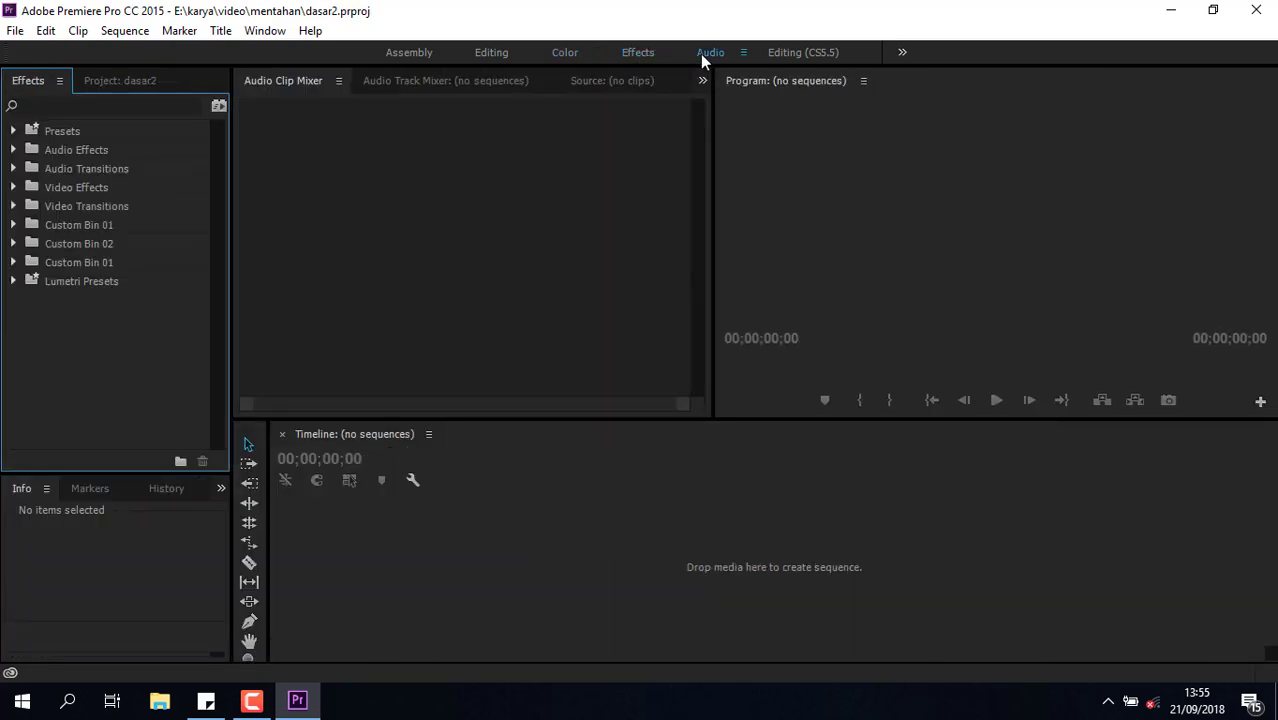
pyautogui.click(490, 54)
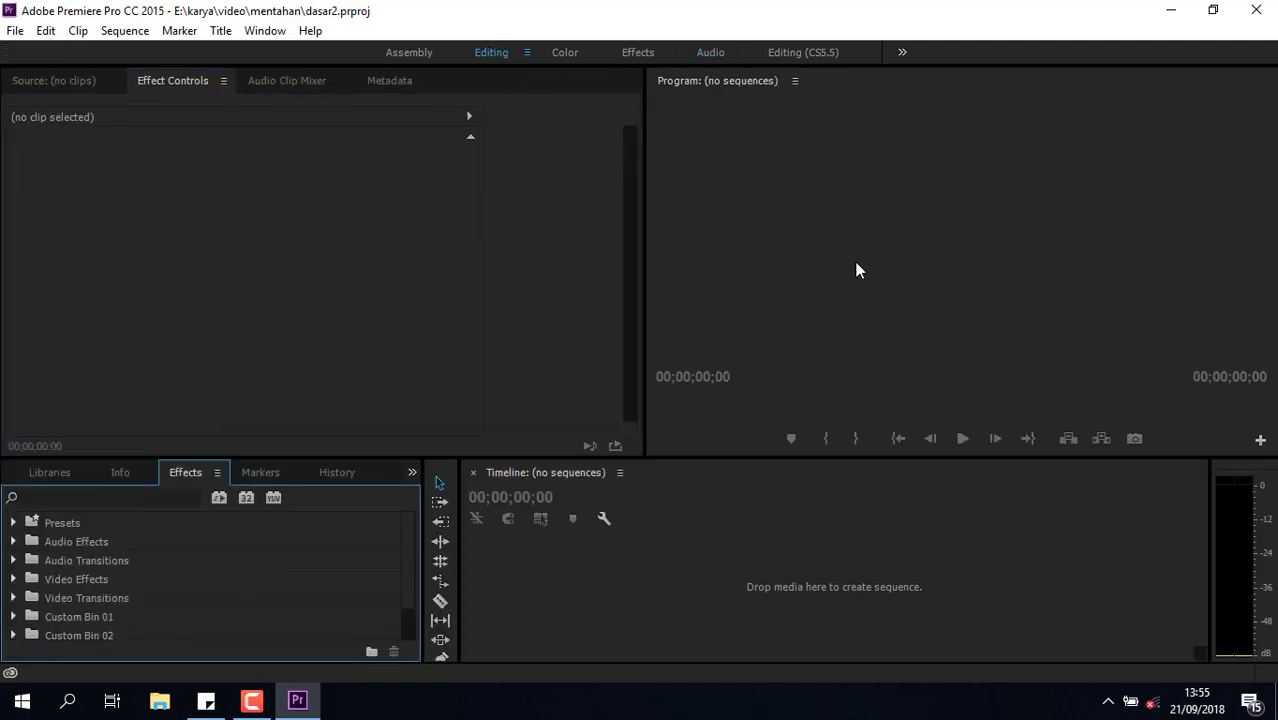
# List the hidden panels in the lower-left panel group's overflow menu.
pyautogui.click(412, 474)
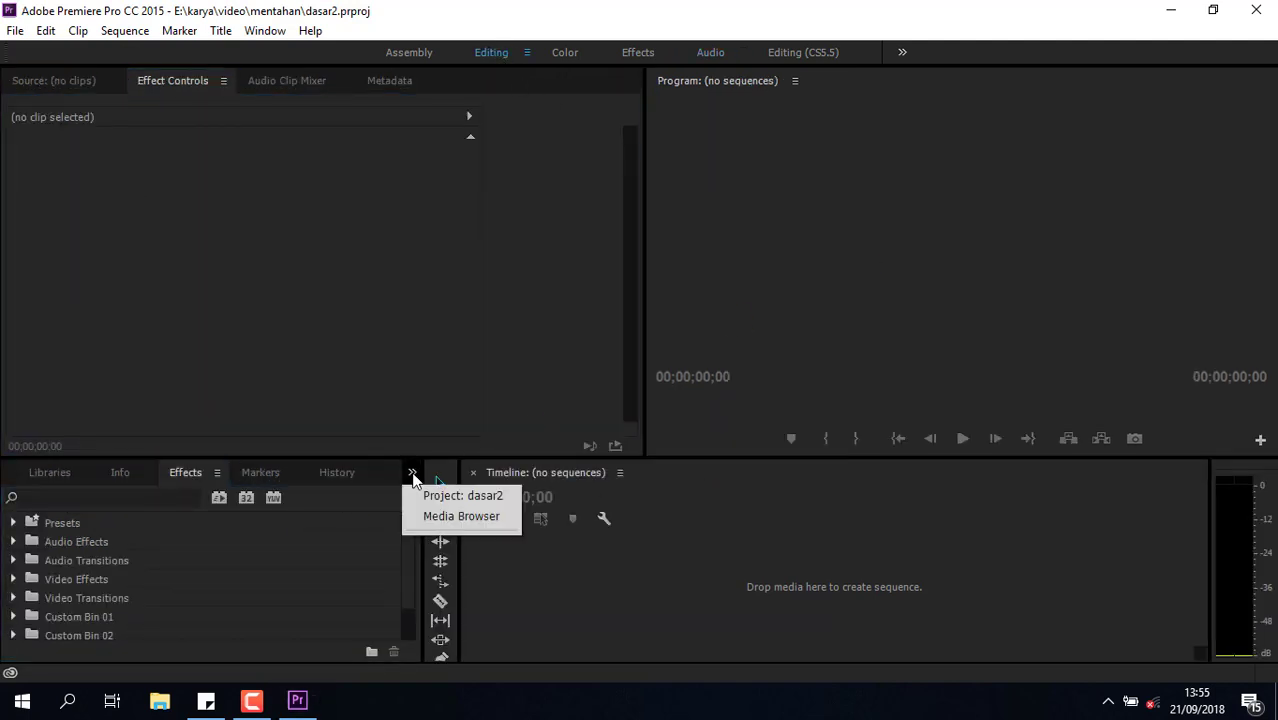
pyautogui.click(412, 474)
pyautogui.click(412, 474)
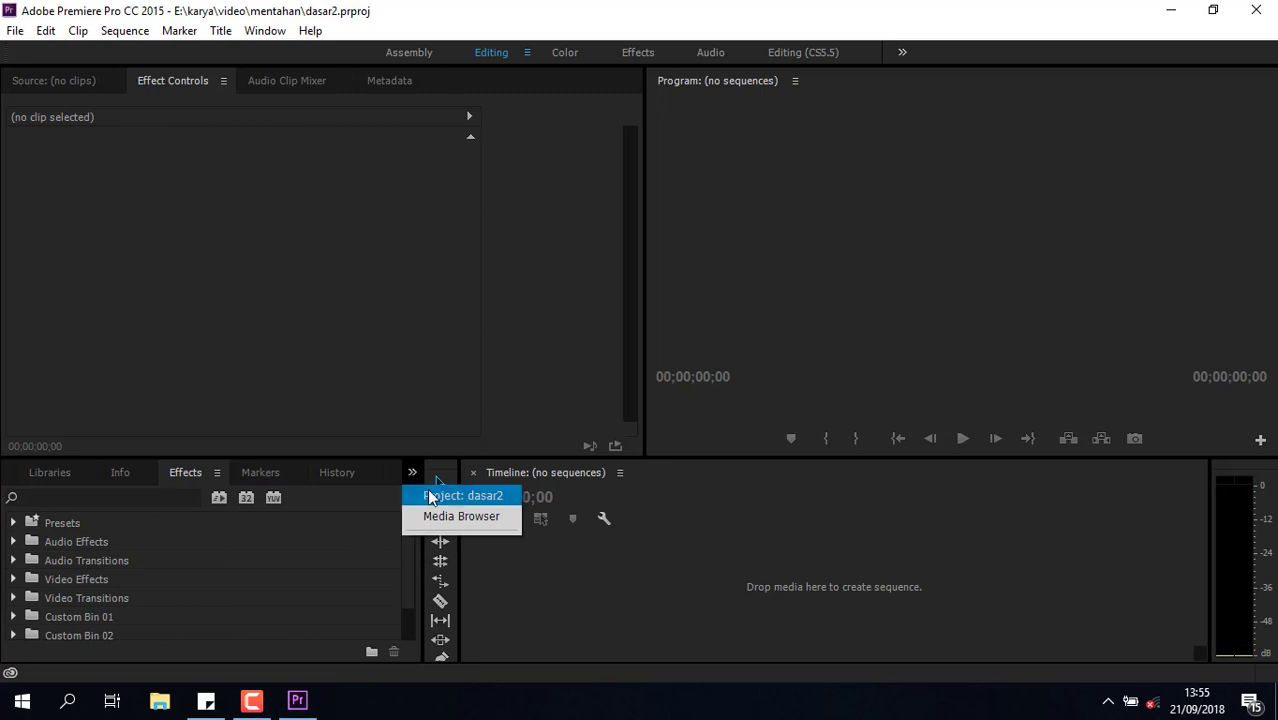
# Show the dasar2 Project panel and import Declan DP - Day One_ig .mp4 into it.
pyautogui.click(449, 497)
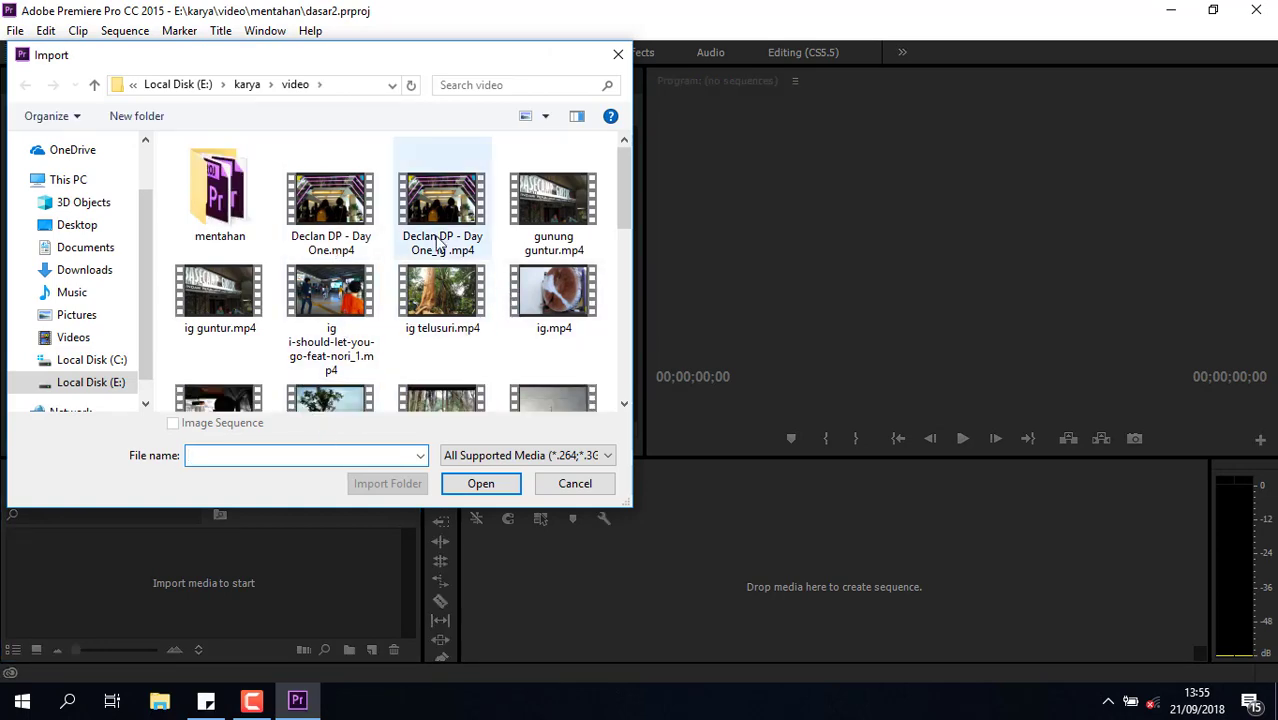
pyautogui.click(438, 245)
pyautogui.click(480, 488)
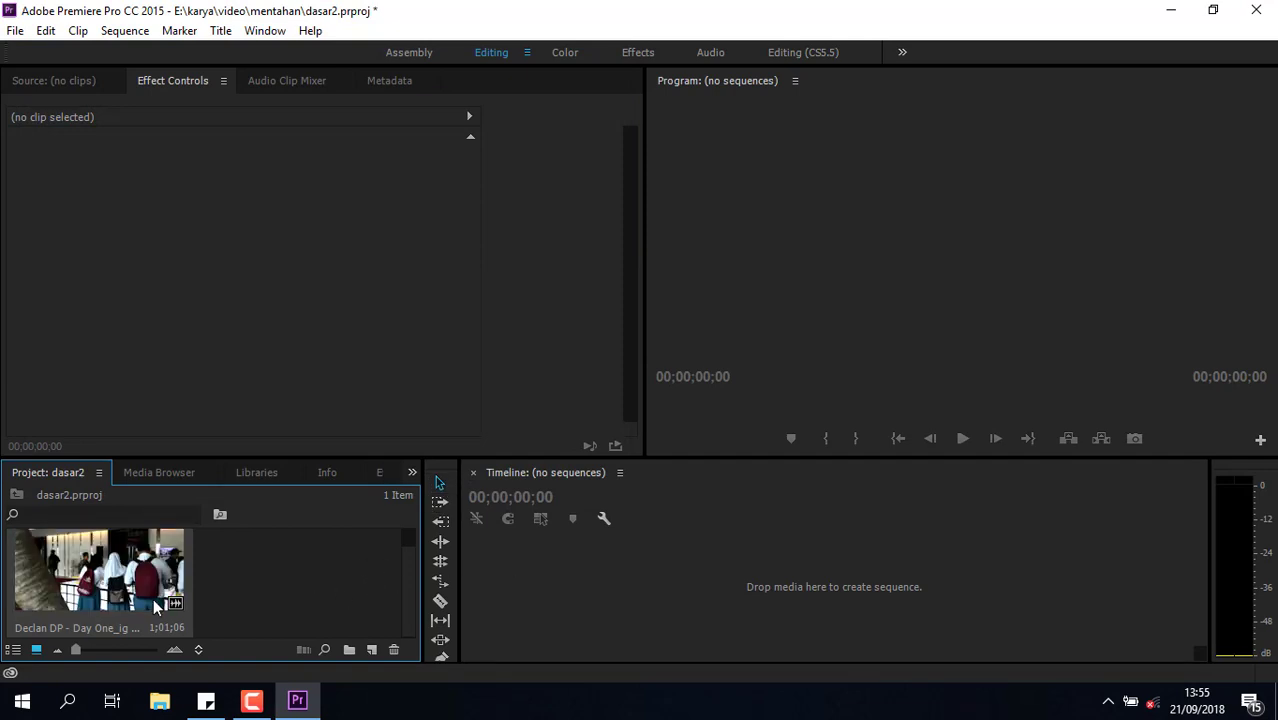
# Mark In at 00;00;07;26 and Out at 00;00;21;15 in the Source monitor, then drop it into a new sequence.
pyautogui.doubleClick(140, 570)
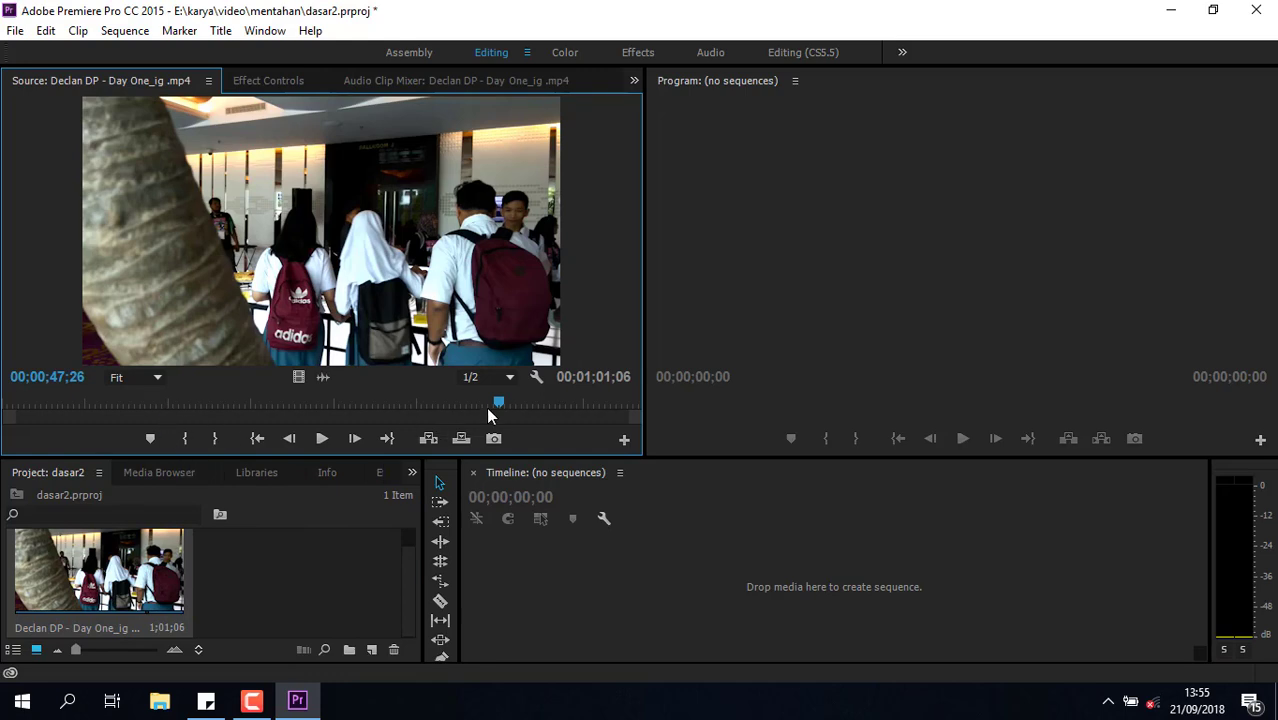
pyautogui.moveTo(498, 403); pyautogui.dragTo(2, 436)
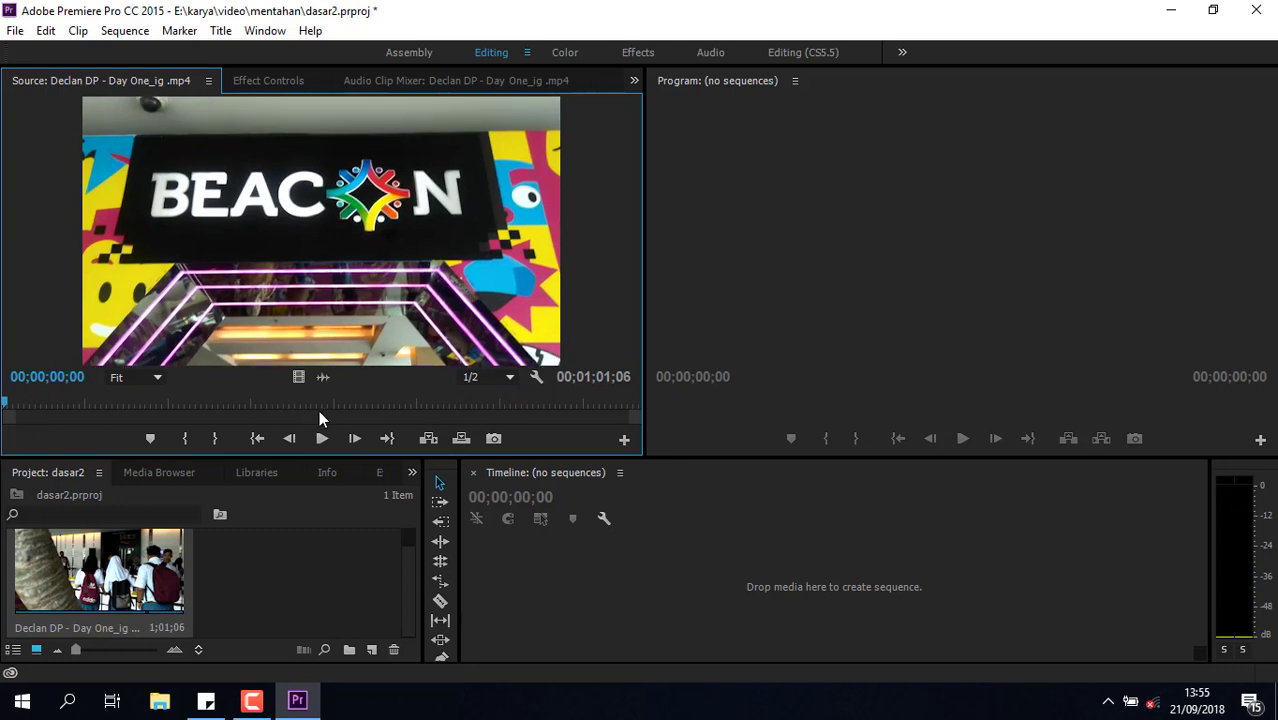
pyautogui.click(185, 438)
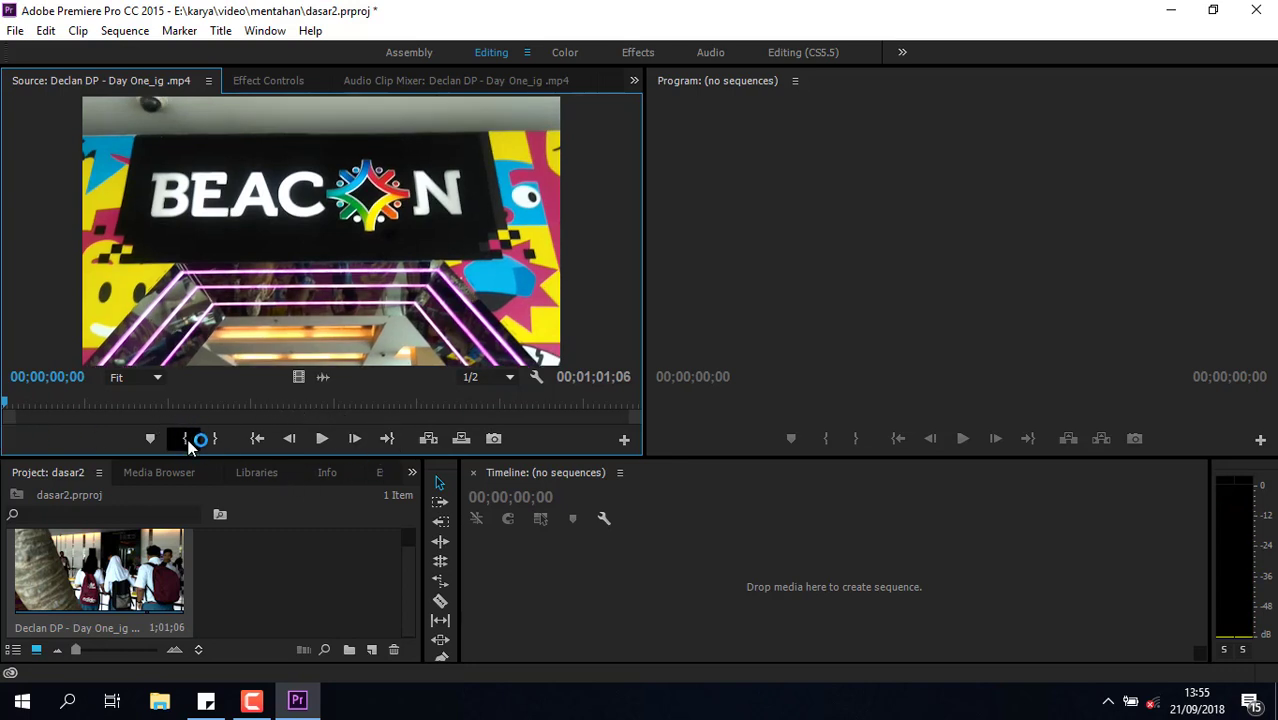
pyautogui.click(216, 438)
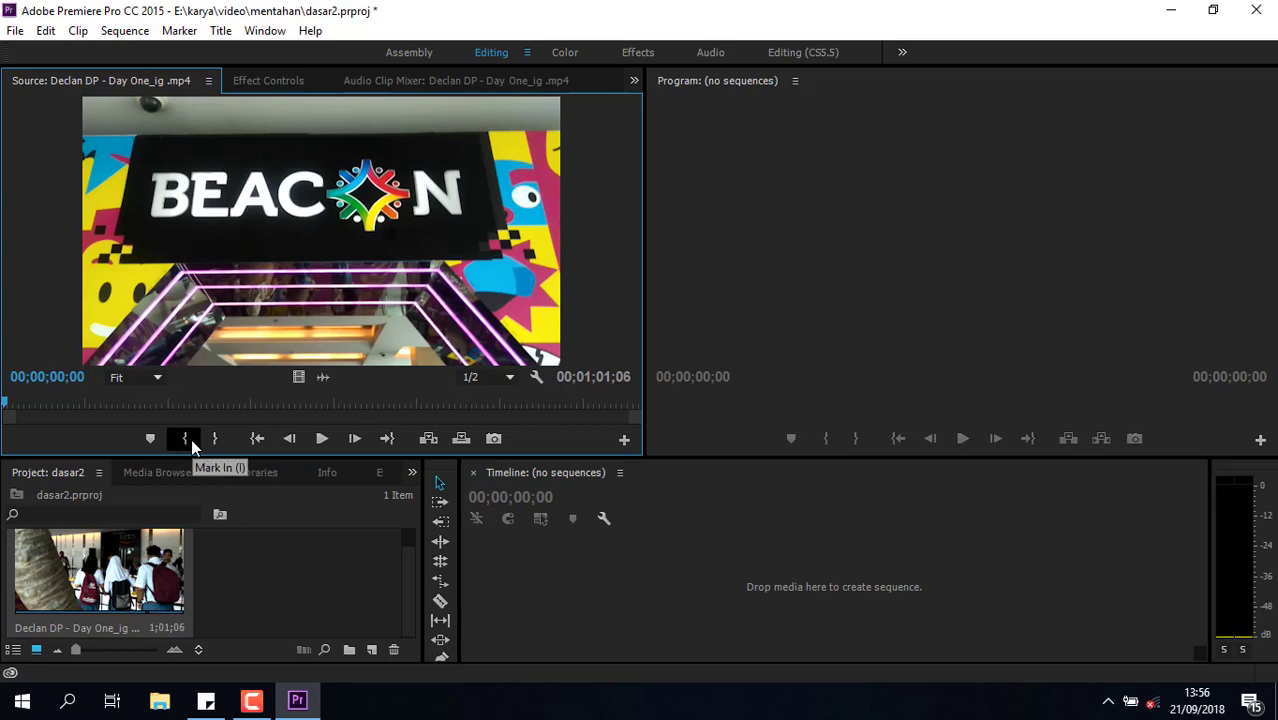
pyautogui.moveTo(4, 404); pyautogui.dragTo(88, 398)
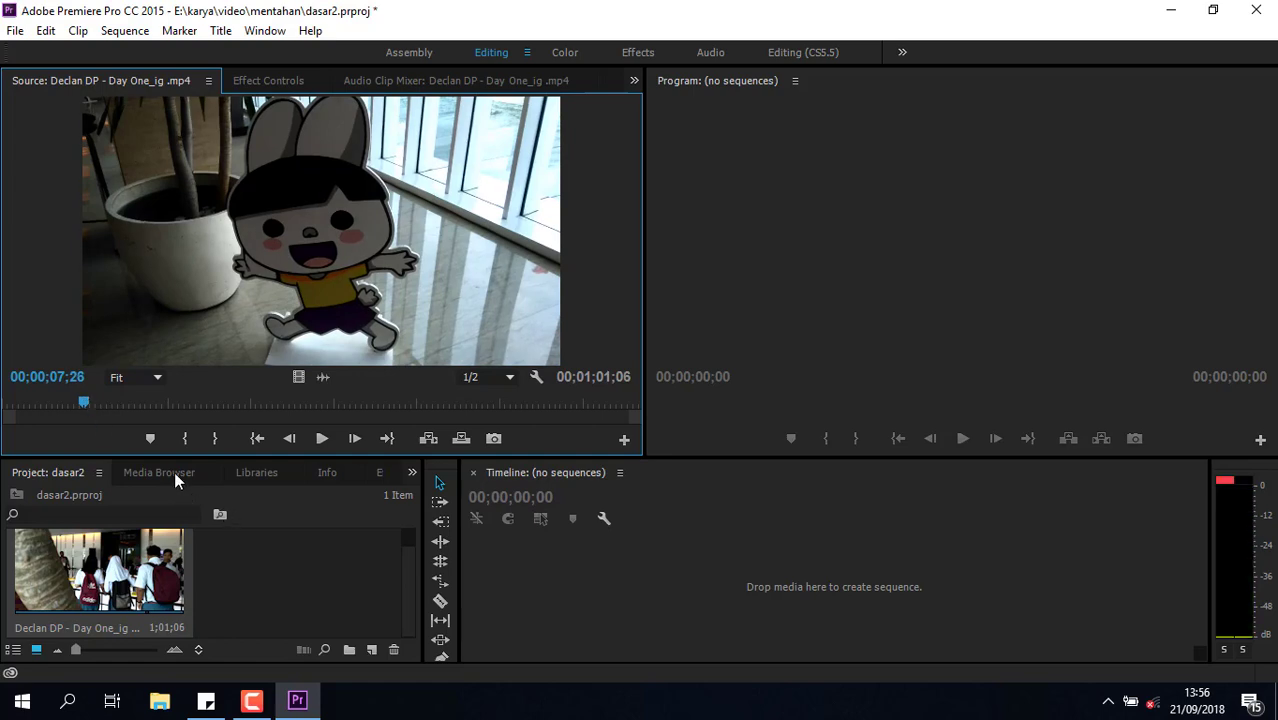
pyautogui.click(185, 438)
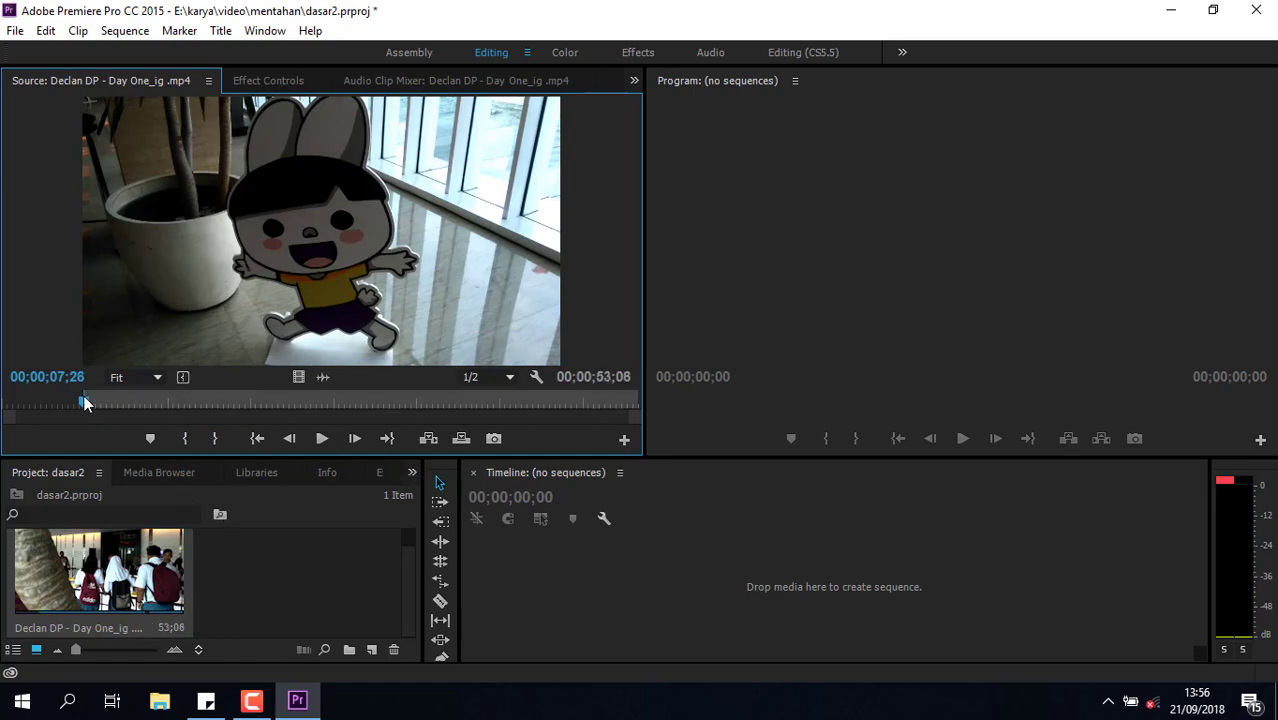
pyautogui.moveTo(86, 401)
pyautogui.mouseDown()
pyautogui.moveTo(257, 416)
pyautogui.moveTo(225, 413)
pyautogui.mouseUp()
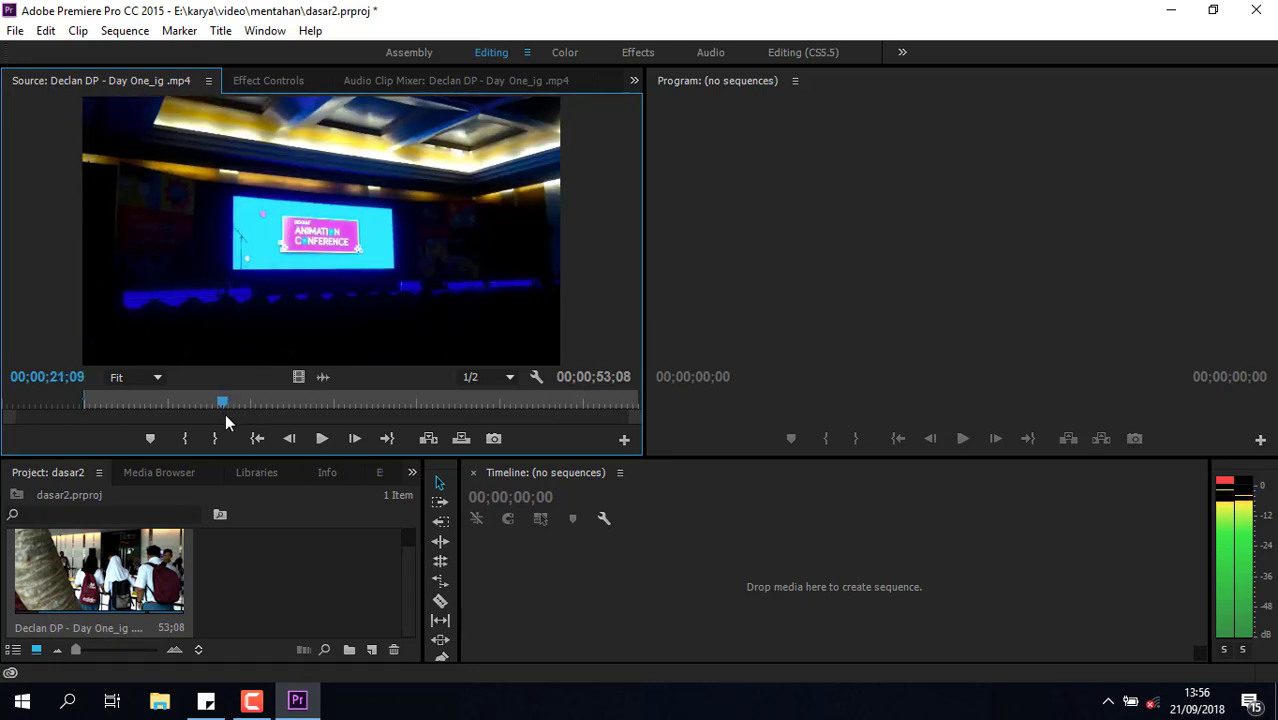
pyautogui.click(214, 438)
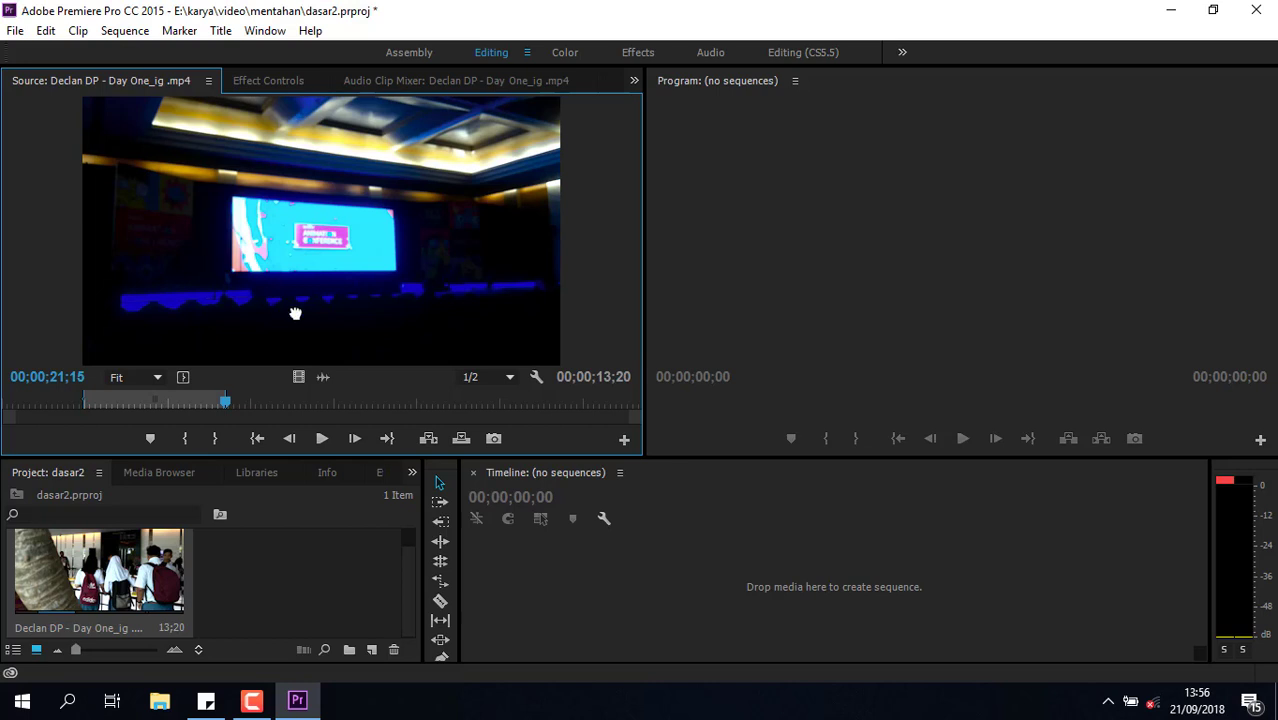
pyautogui.moveTo(203, 250); pyautogui.dragTo(598, 589)
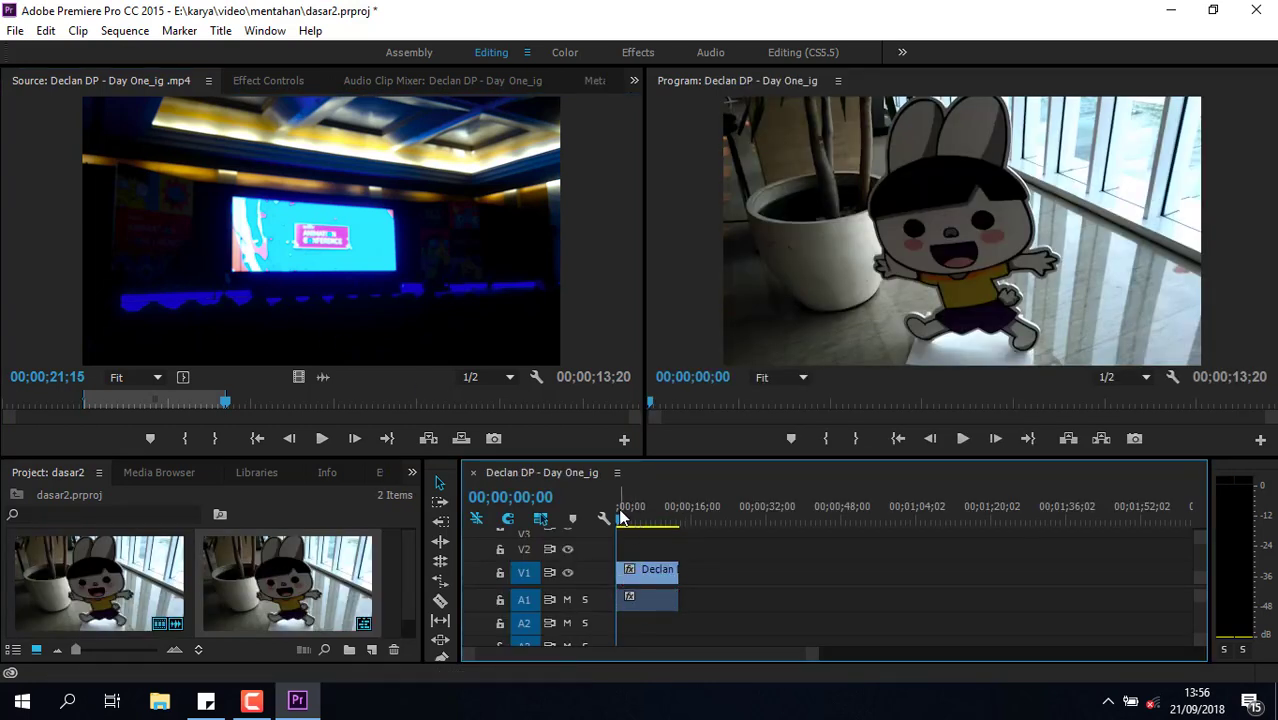
# Play back the new sequence, select the clip's audio on A1, and scrub its first second.
pyautogui.press('space')
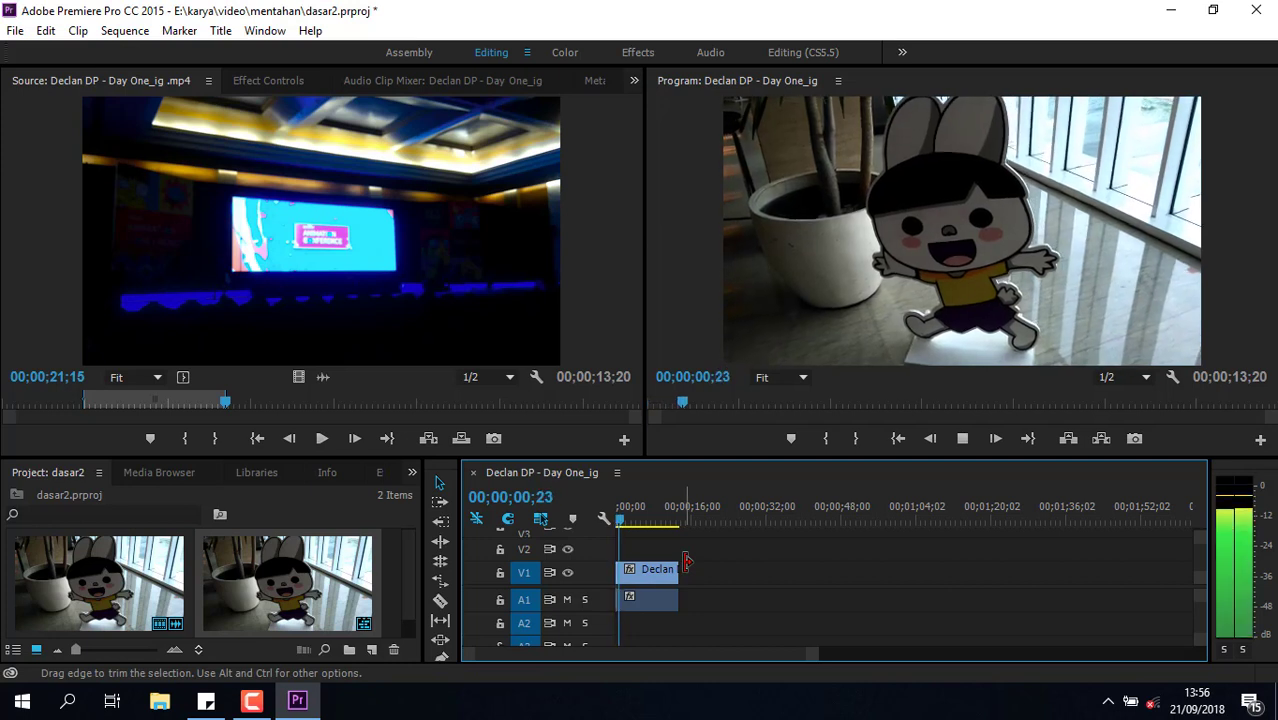
pyautogui.press('space')
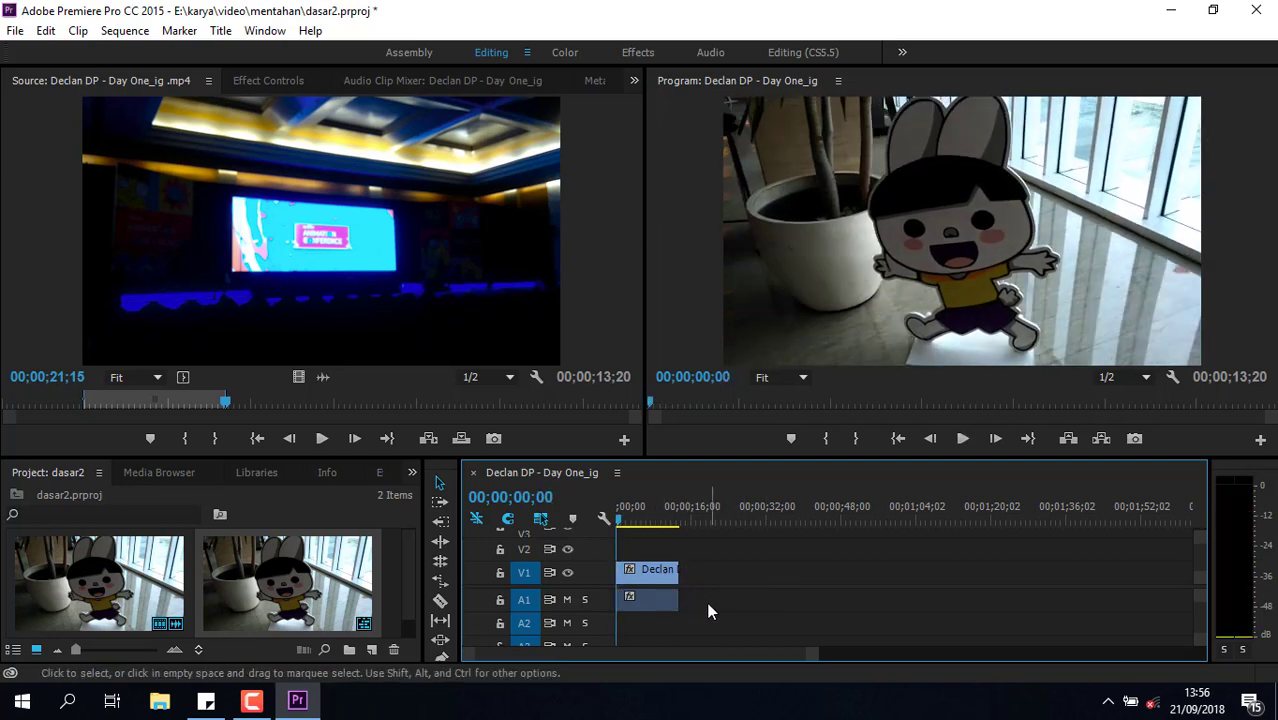
pyautogui.click(658, 602)
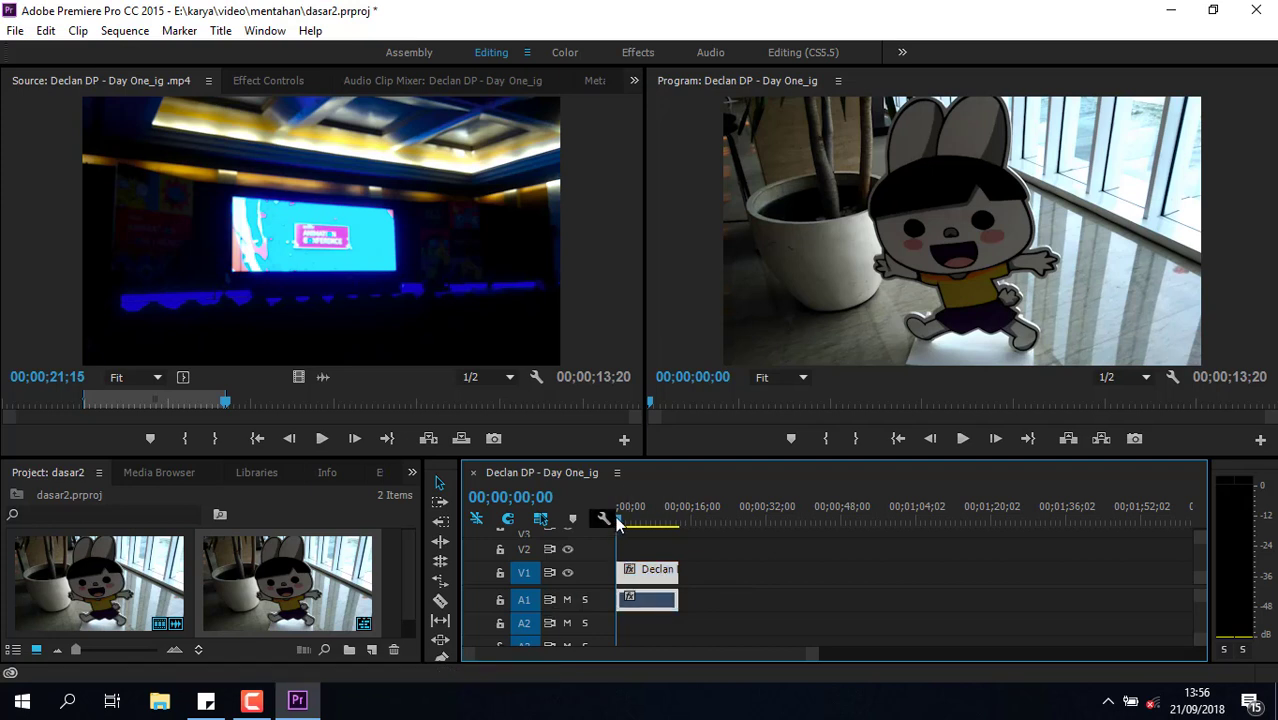
pyautogui.moveTo(620, 520); pyautogui.dragTo(617, 520)
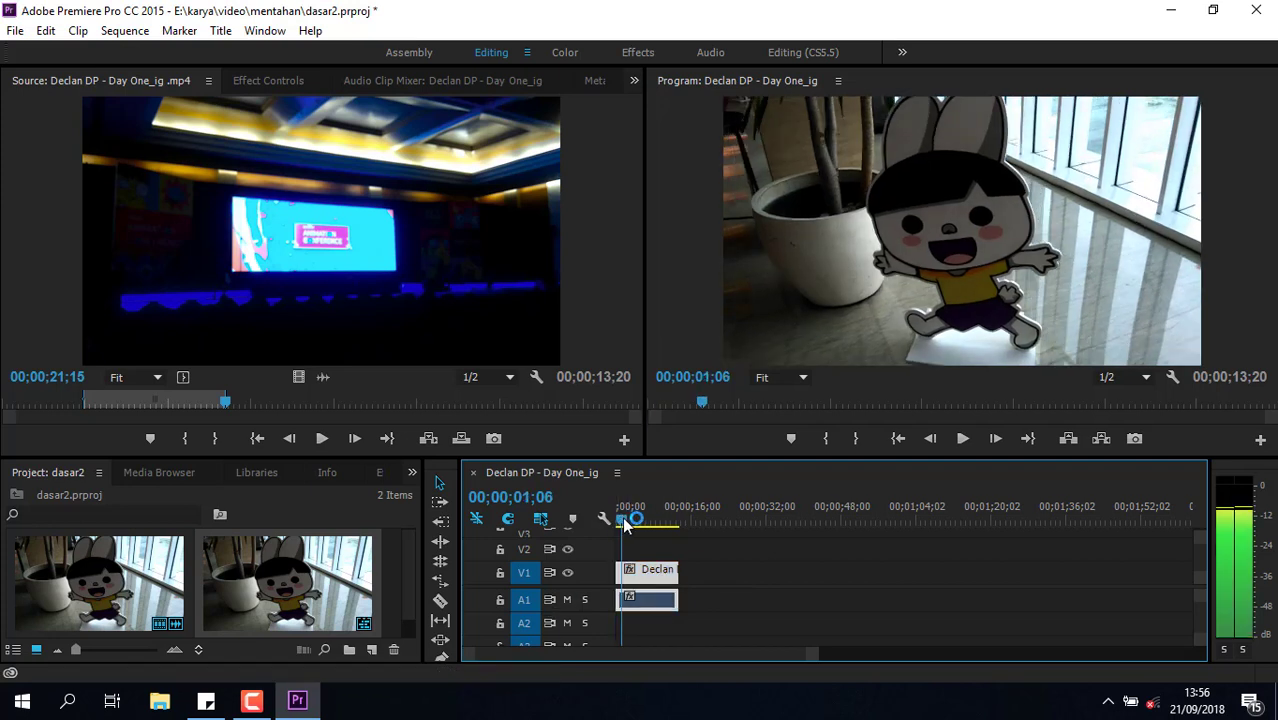
# Unlink the clip's audio from its video, then delete and restore the audio part.
pyautogui.rightClick(664, 583)
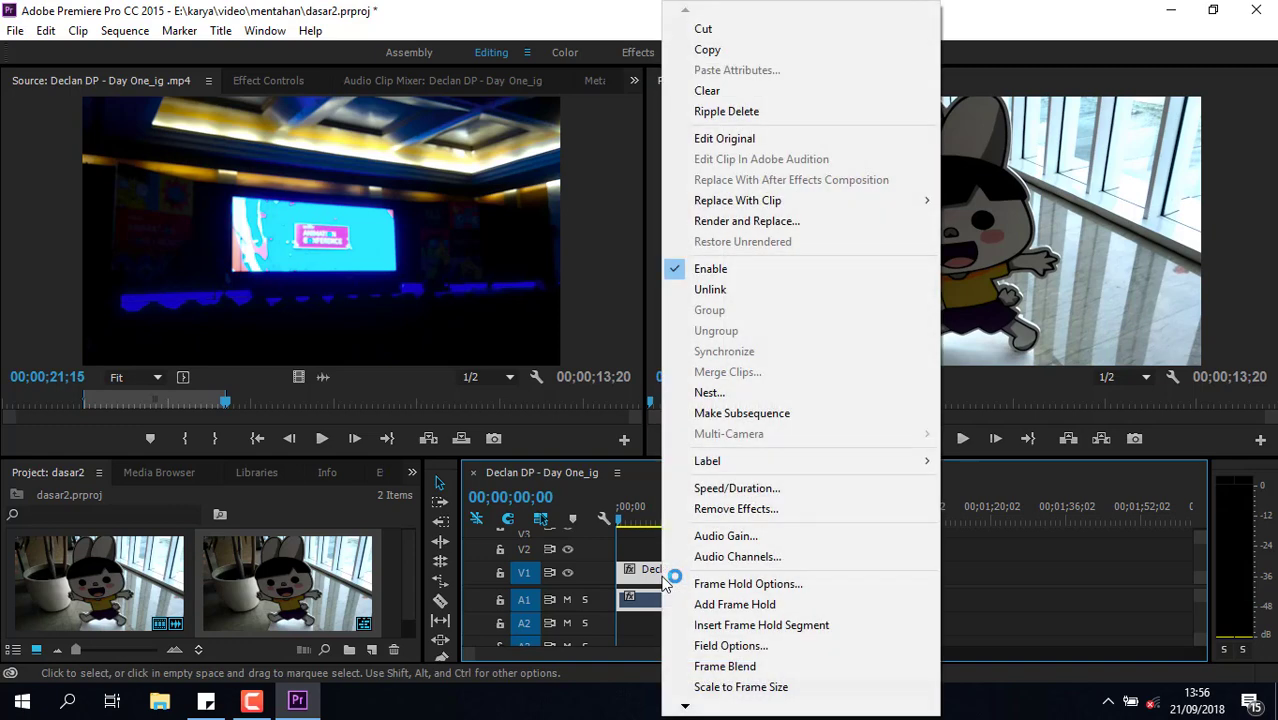
pyautogui.click(800, 295)
pyautogui.click(660, 600)
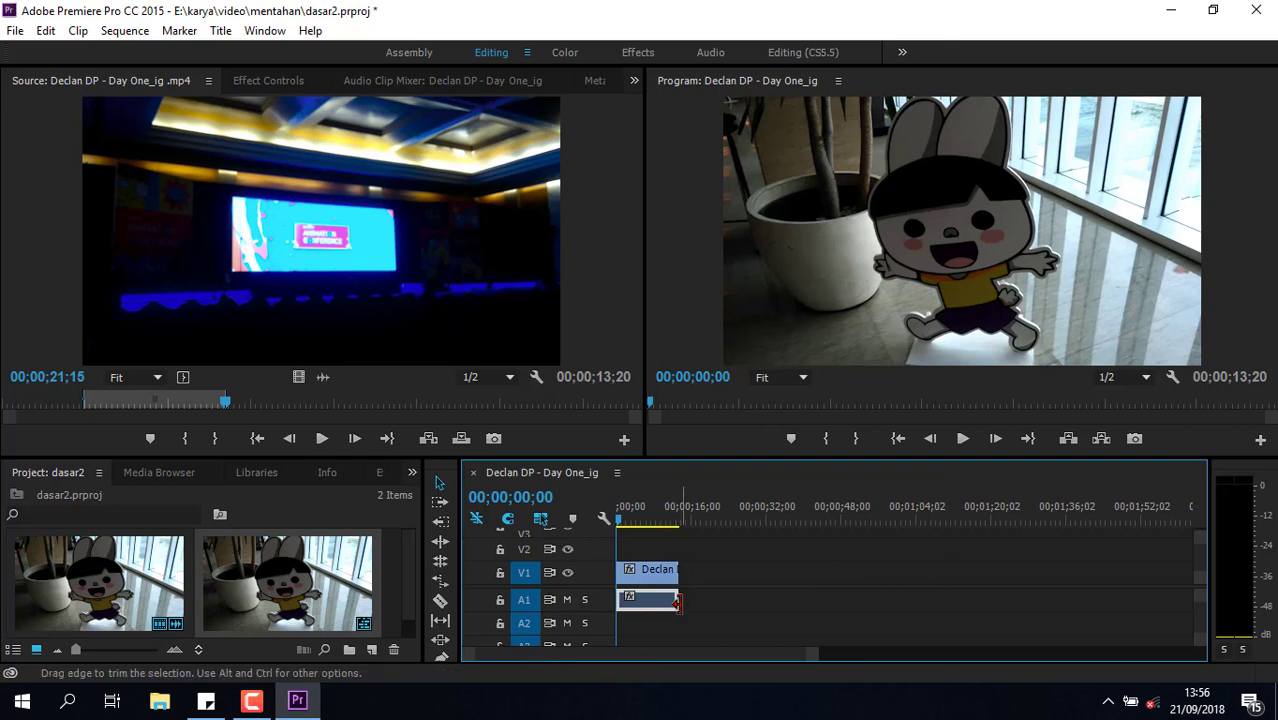
pyautogui.press('Delete')
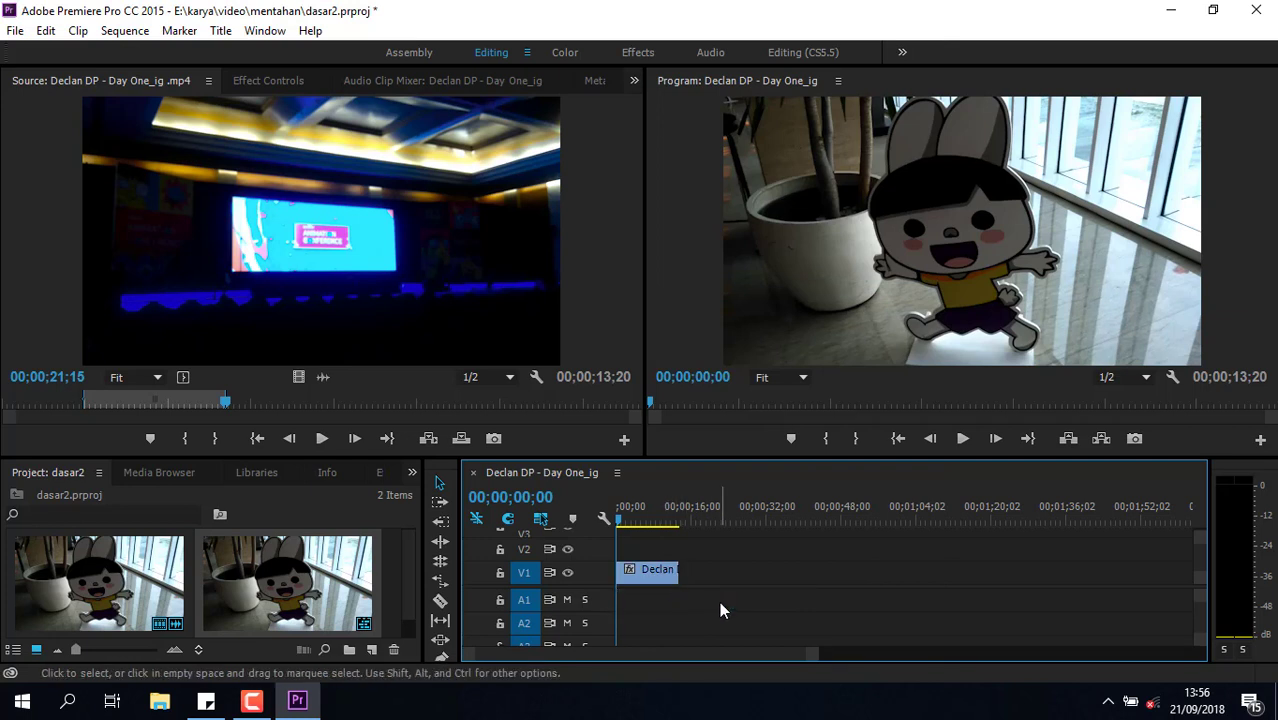
pyautogui.hotkey('ctrl', 'v')
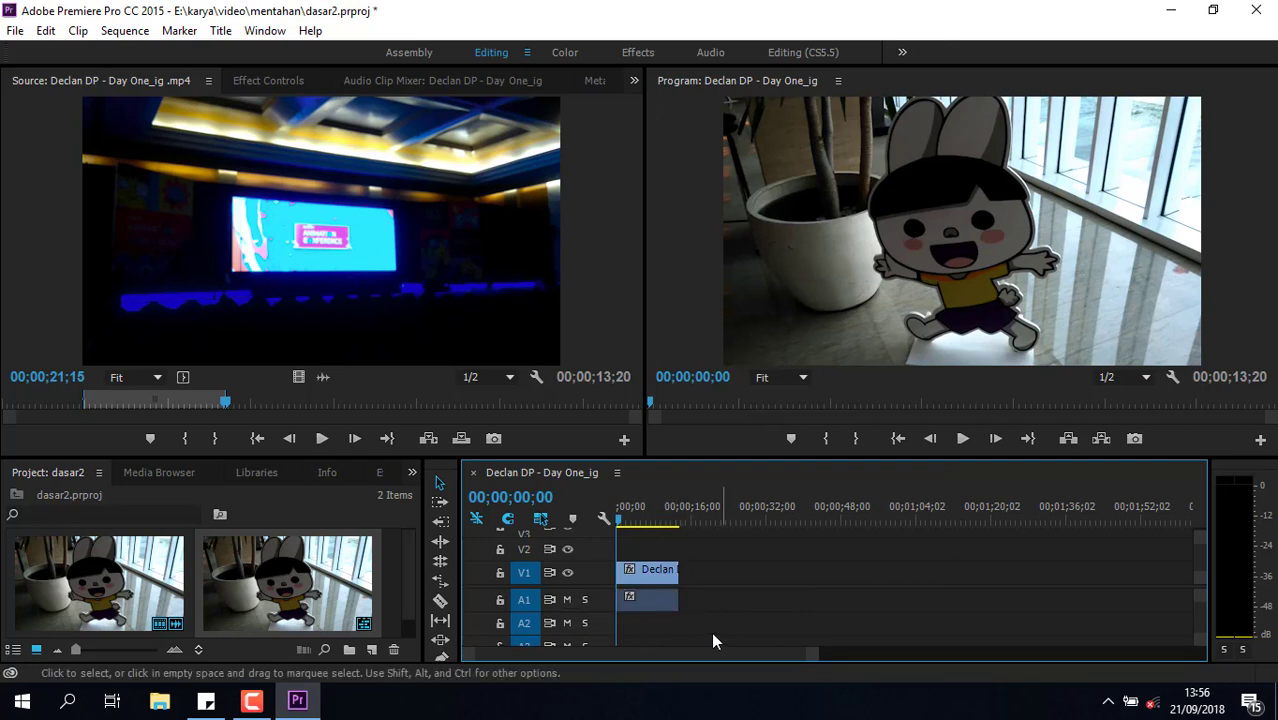
# Mute audio track A1 and move the playhead to about four seconds.
pyautogui.click(567, 600)
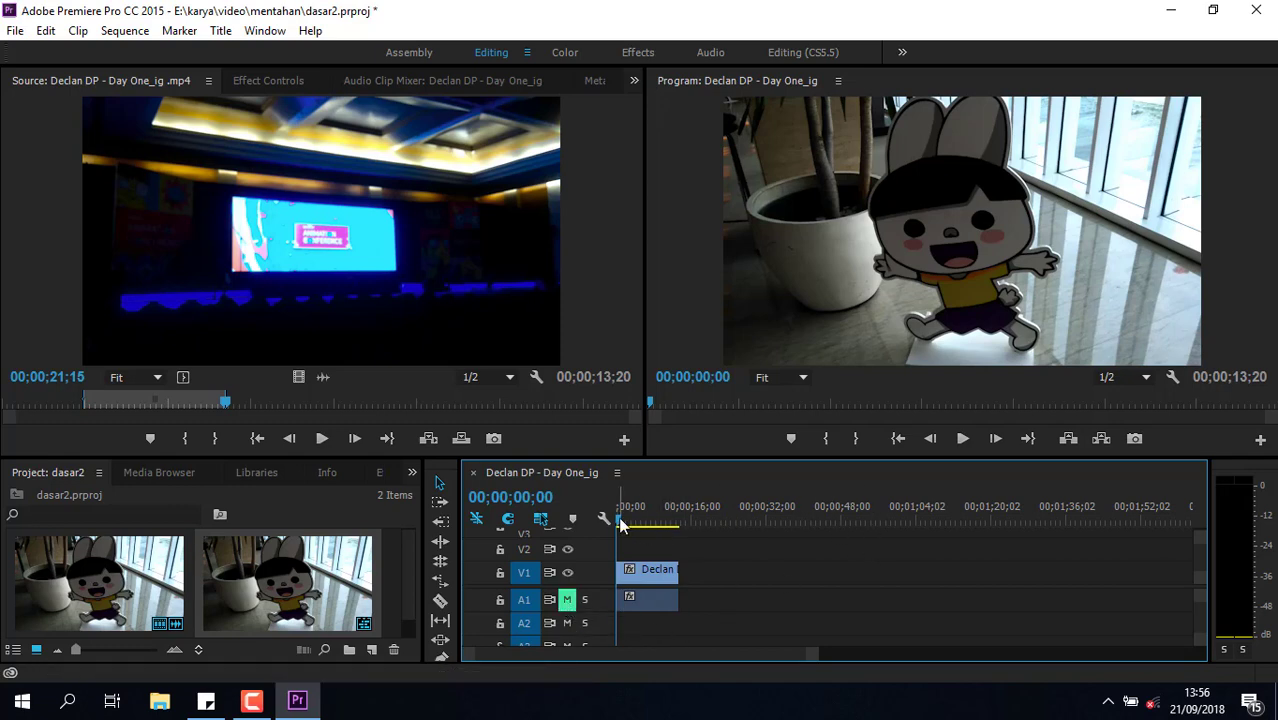
pyautogui.moveTo(620, 527)
pyautogui.mouseDown()
pyautogui.moveTo(653, 527)
pyautogui.moveTo(594, 540)
pyautogui.mouseUp()
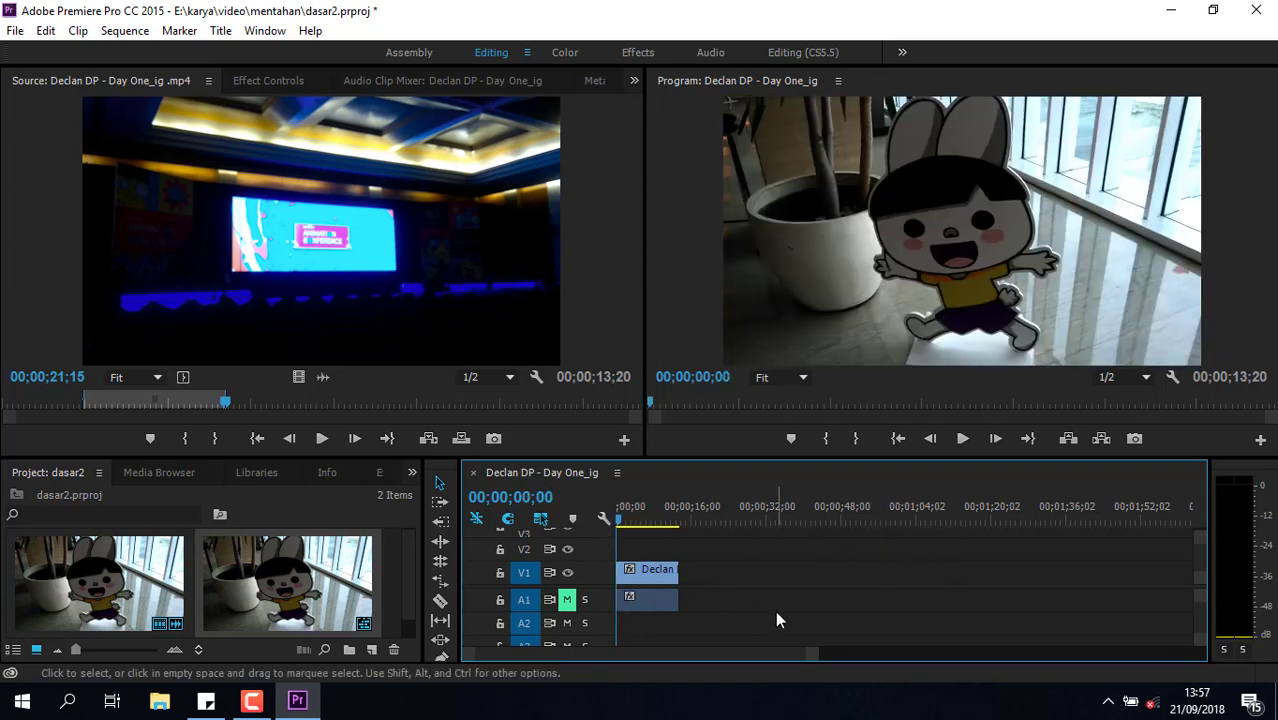
pyautogui.moveTo(620, 524)
pyautogui.mouseDown()
pyautogui.moveTo(650, 522)
pyautogui.moveTo(634, 532)
pyautogui.mouseUp()
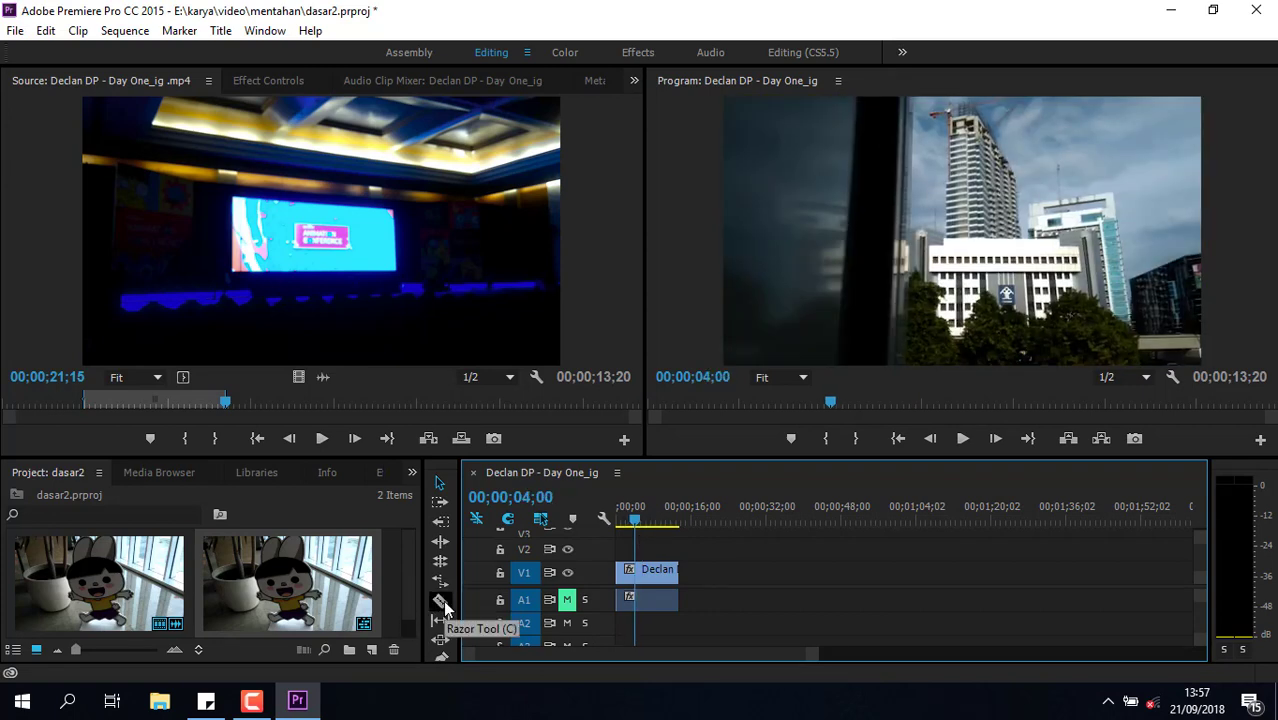
# Cut the V1 clip with the Razor at 00;00;04;00 and 00;00;08;18.
pyautogui.click(441, 602)
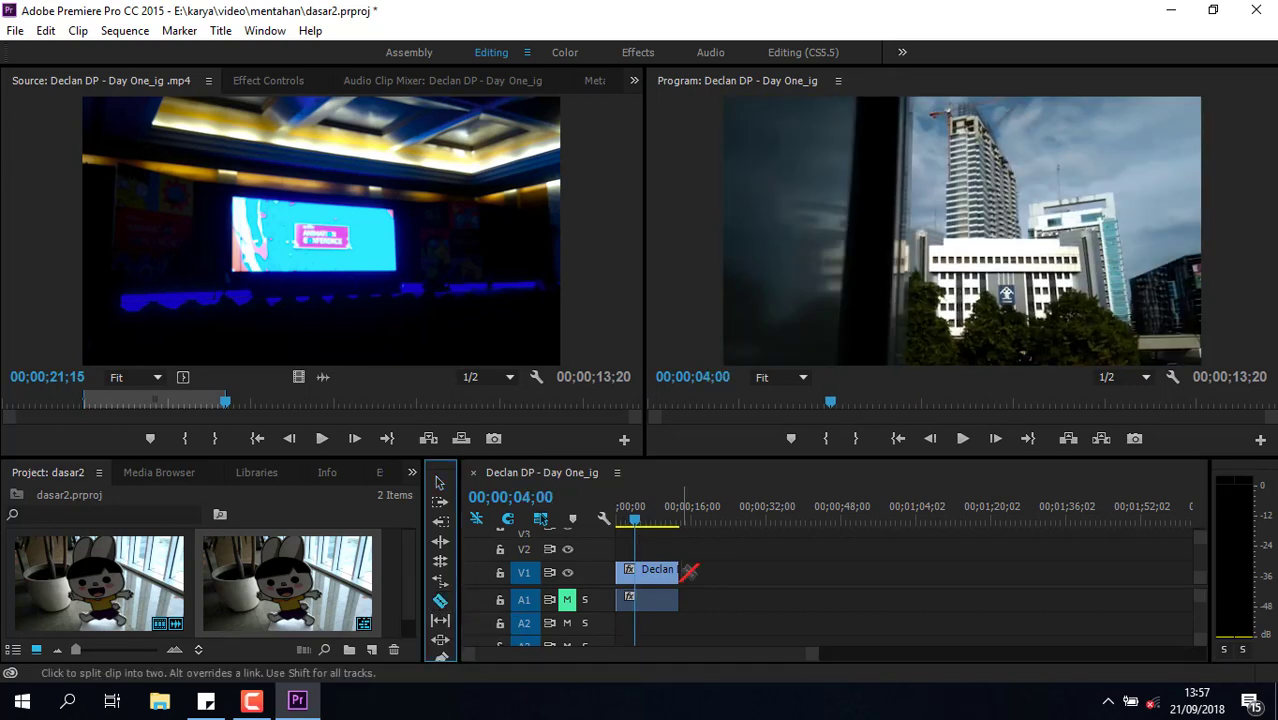
pyautogui.click(645, 570)
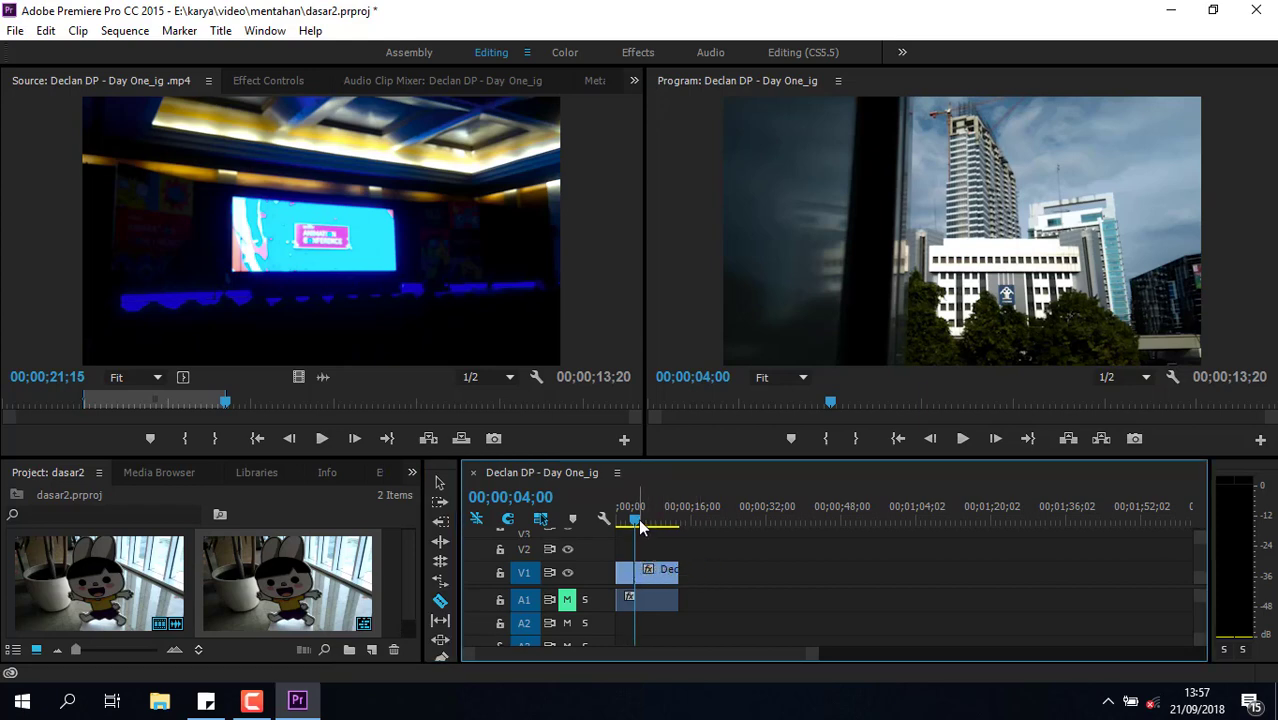
pyautogui.moveTo(638, 522); pyautogui.dragTo(656, 522)
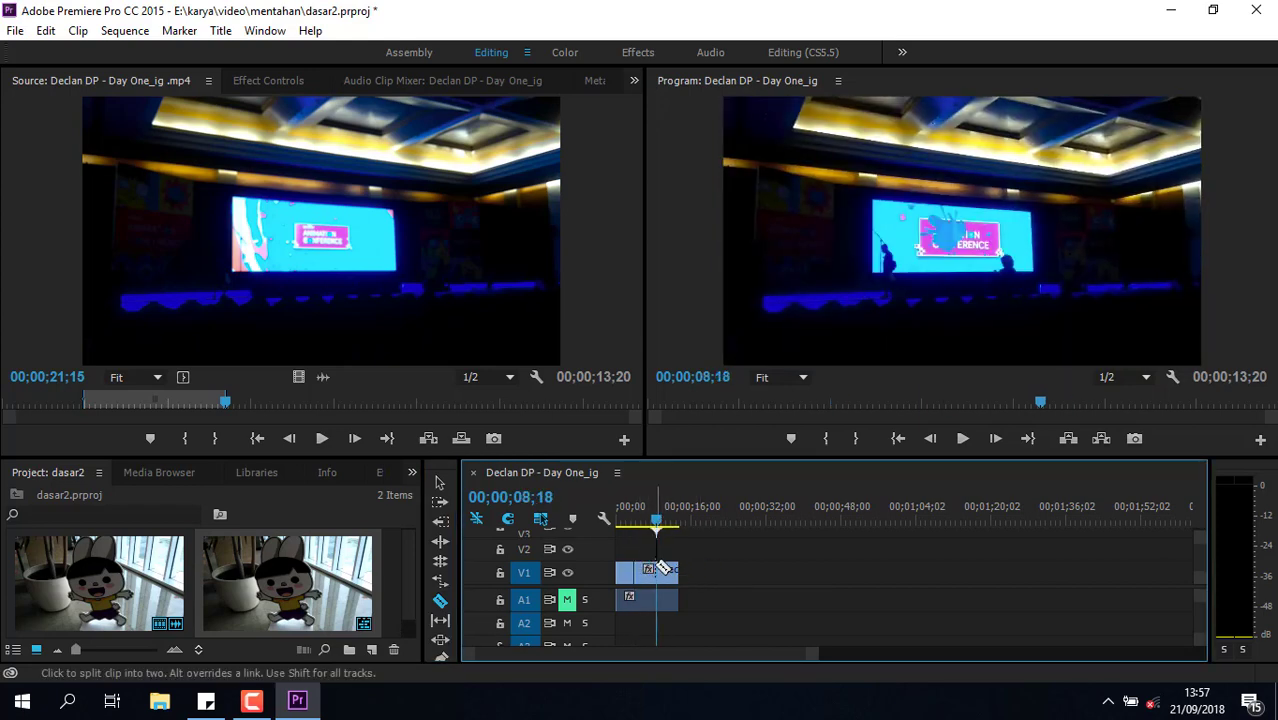
pyautogui.click(657, 571)
# Delete the middle piece, close the gap, and play the sequence from the start.
pyautogui.press('v')
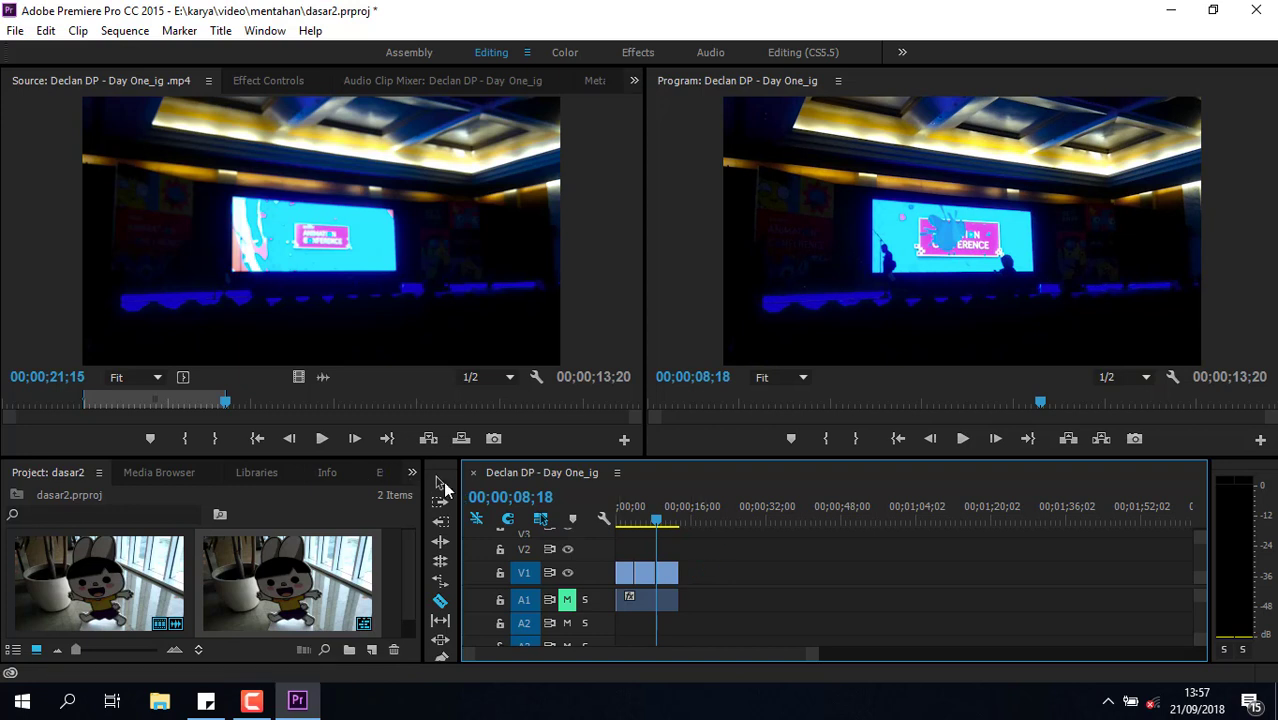
pyautogui.click(646, 574)
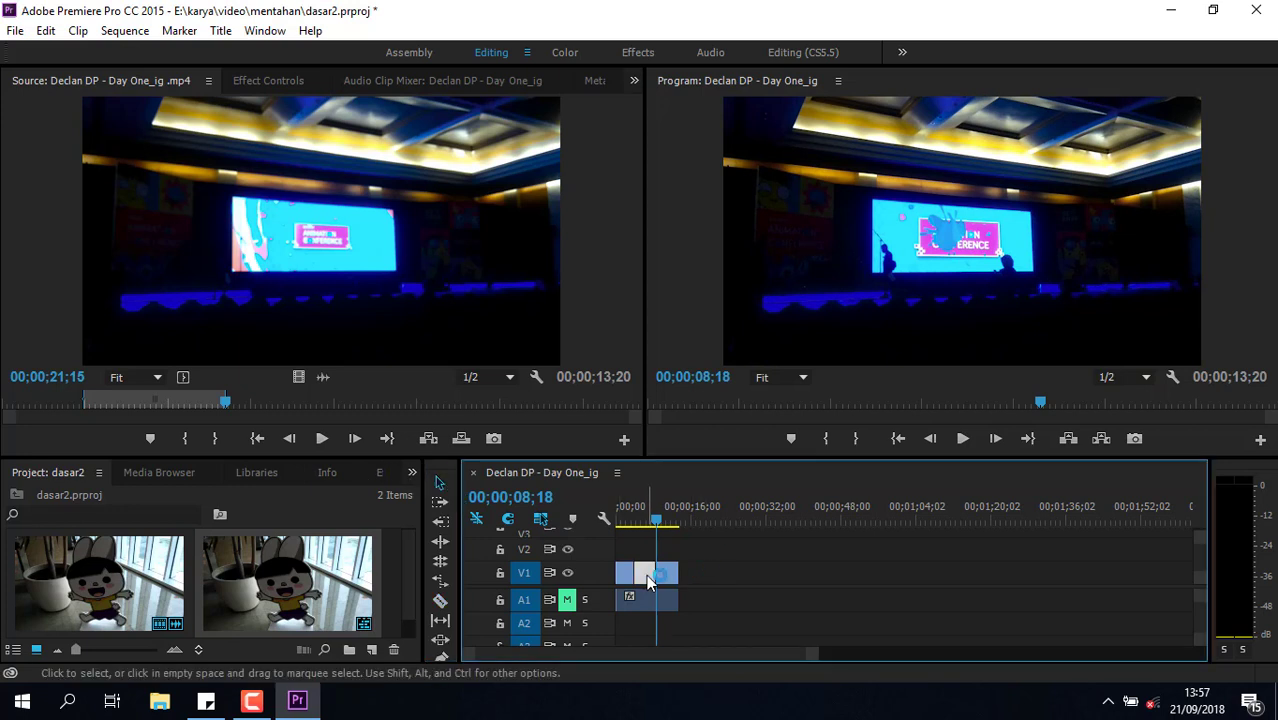
pyautogui.press('Delete')
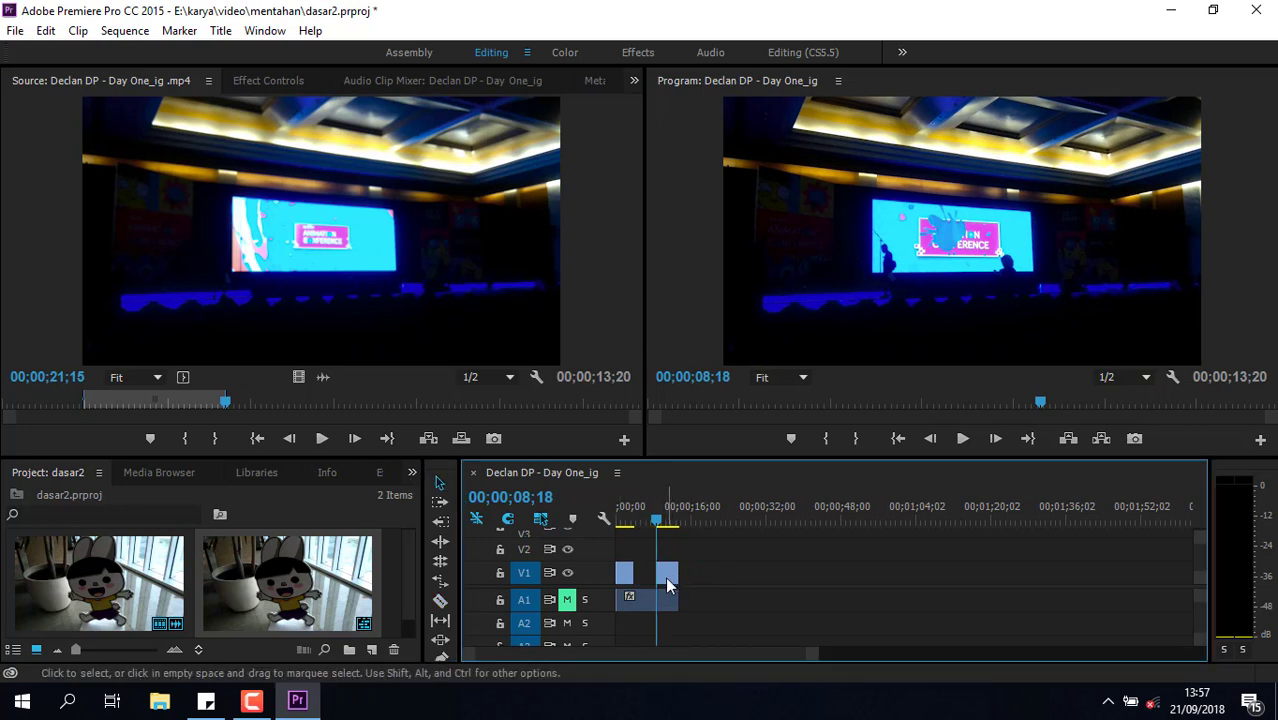
pyautogui.moveTo(668, 585); pyautogui.dragTo(660, 530)
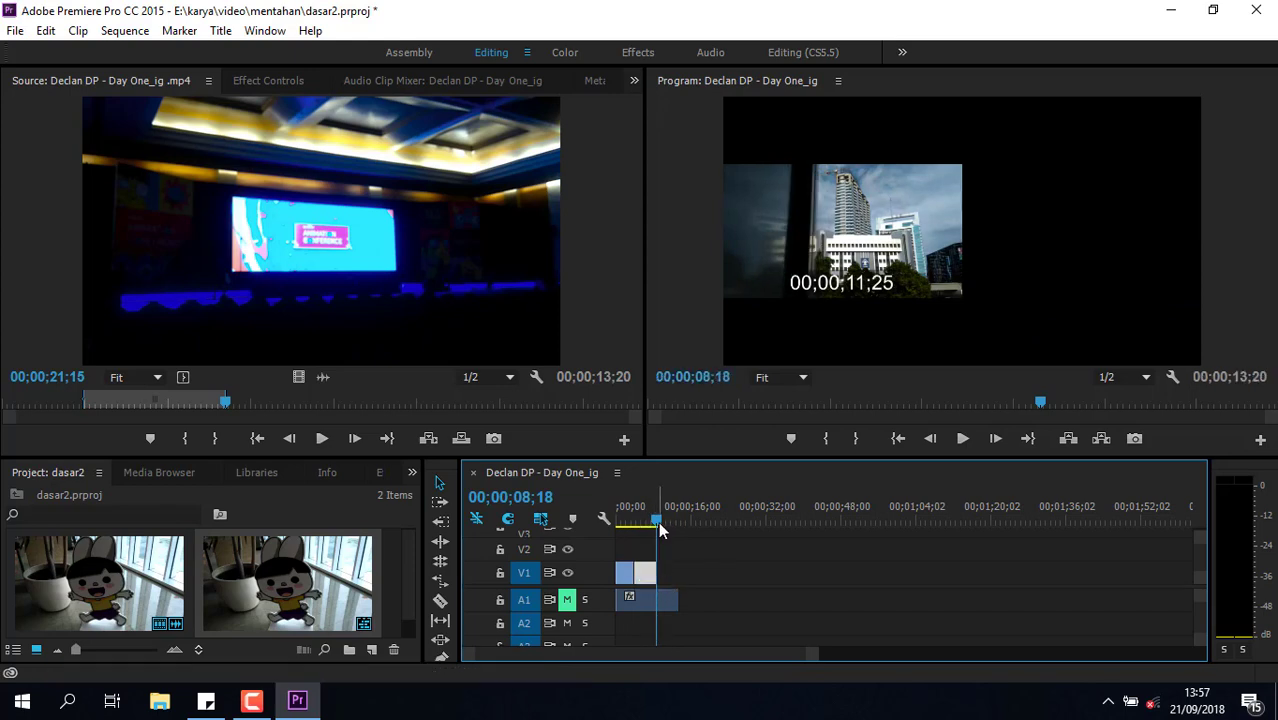
pyautogui.press('Home')
pyautogui.press('space')
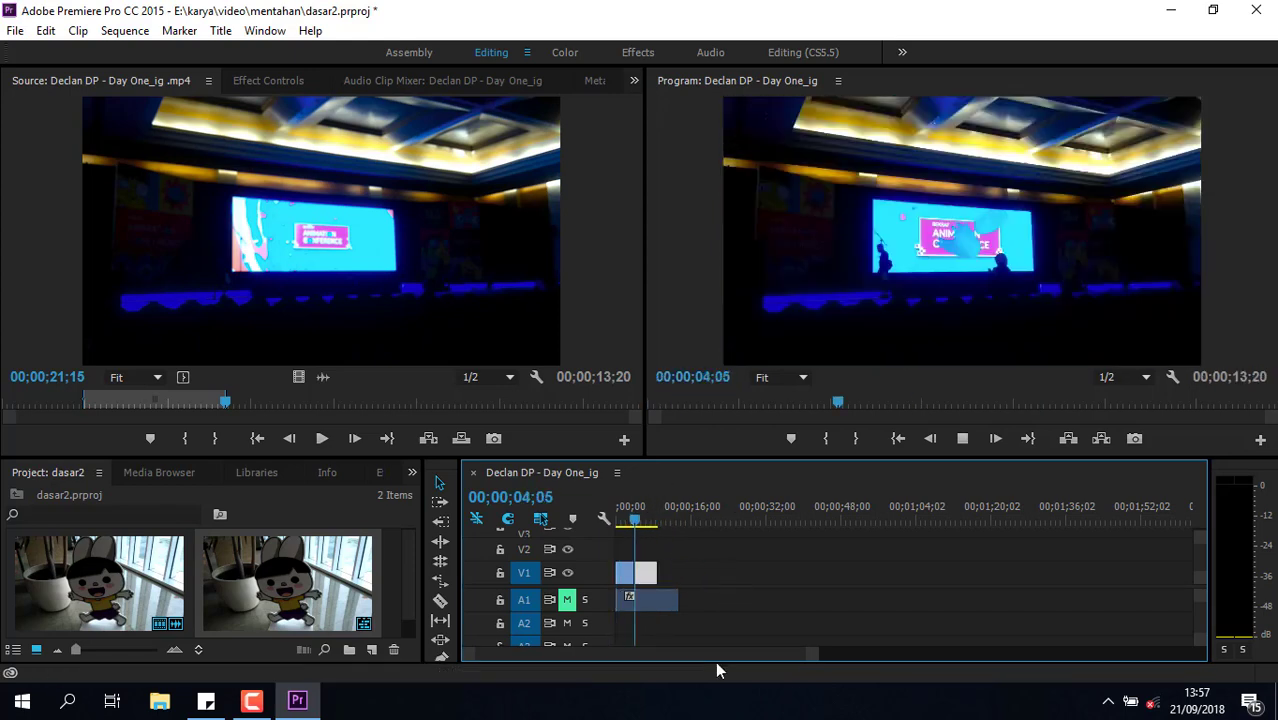
# Stop playback and try a 20 speed value for the second clip without applying it.
pyautogui.press('space')
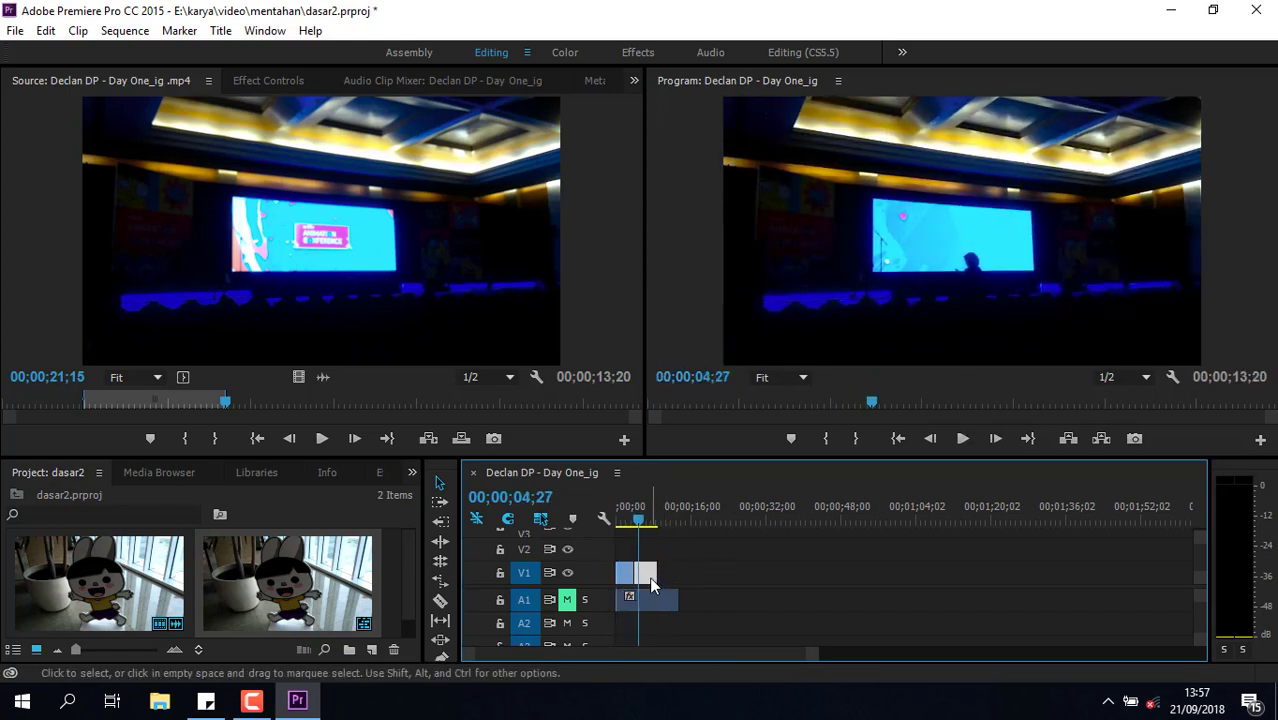
pyautogui.rightClick(650, 585)
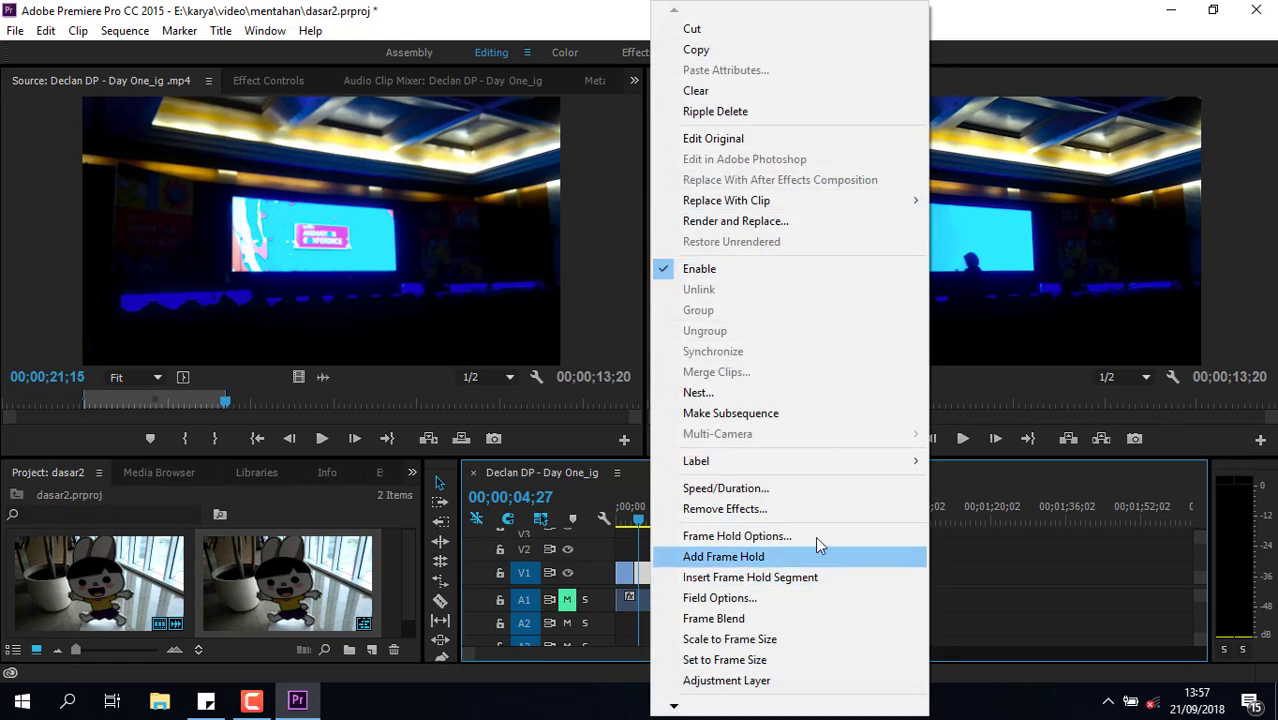
pyautogui.rightClick(643, 585)
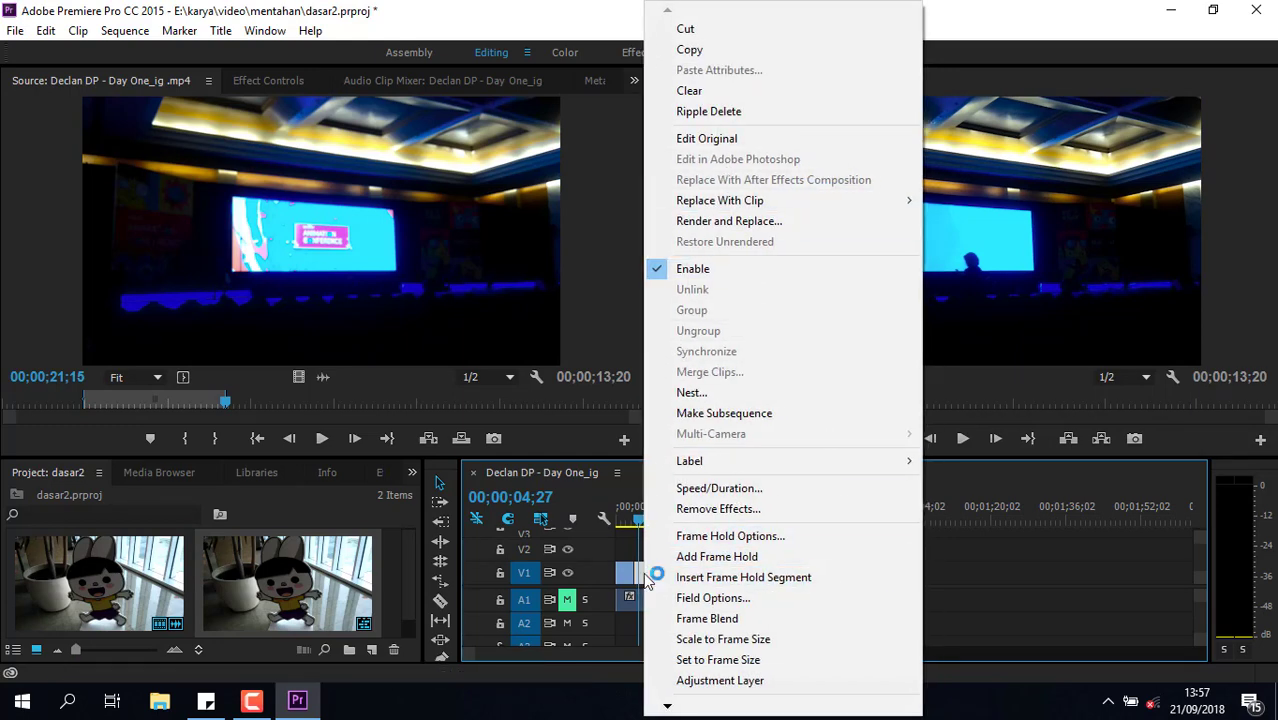
pyautogui.click(739, 493)
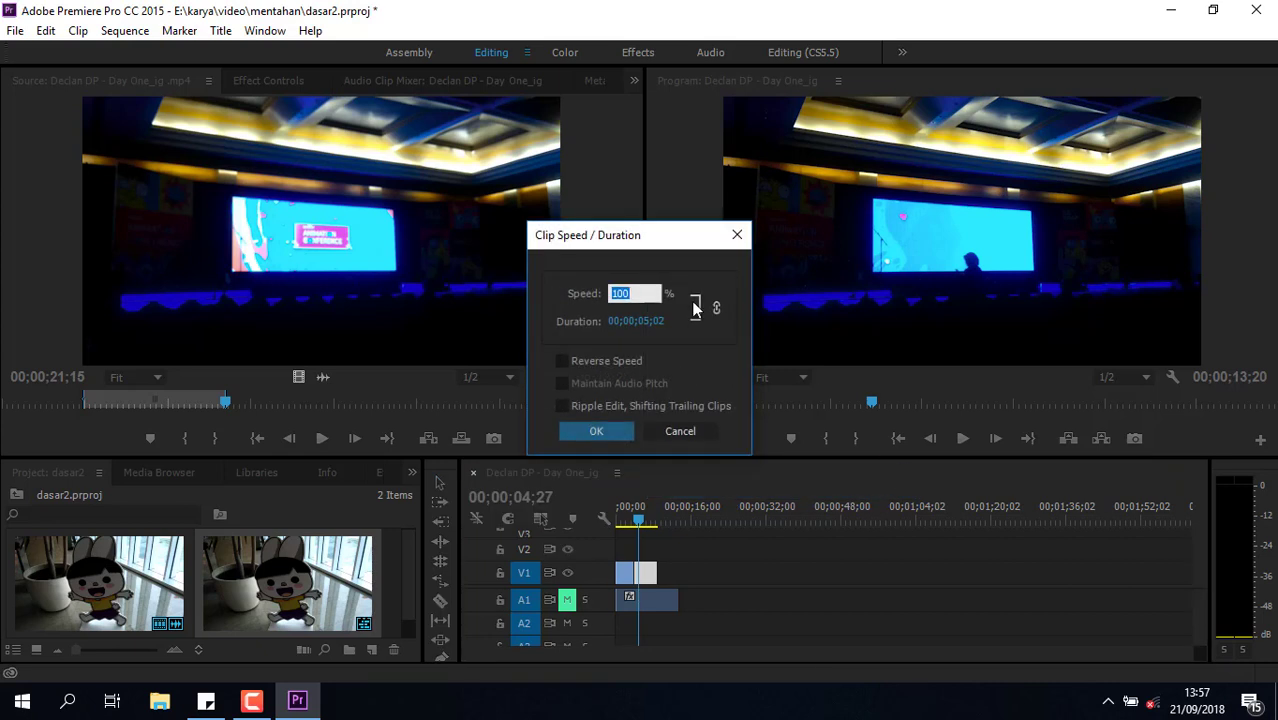
pyautogui.write('20')
pyautogui.press('Return')
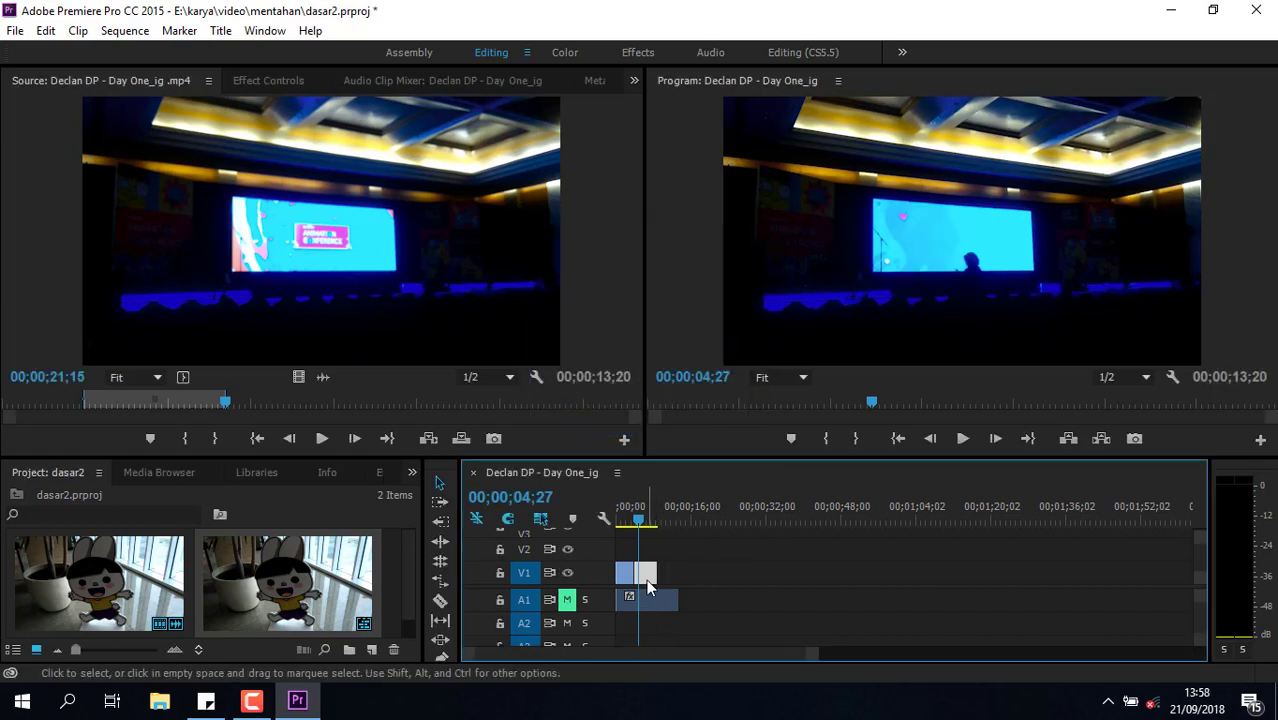
# Set the second V1 clip's speed to 50% and play it back to check.
pyautogui.rightClick(647, 580)
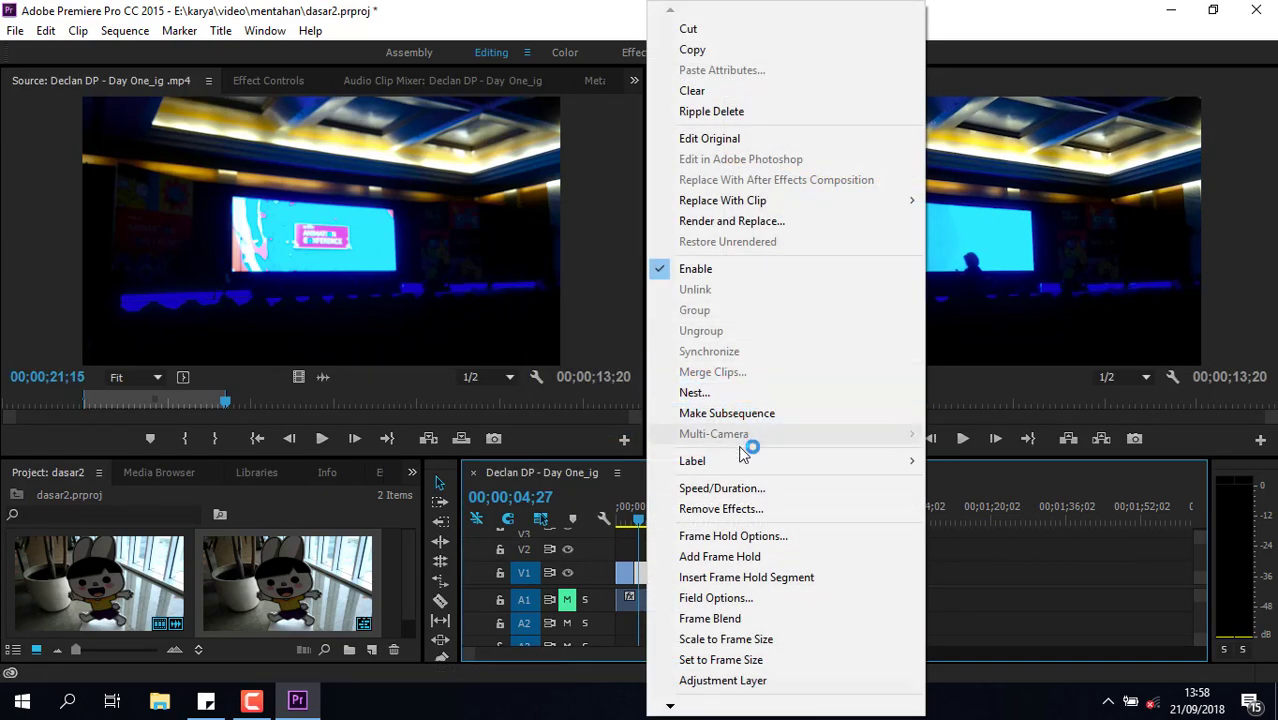
pyautogui.click(758, 488)
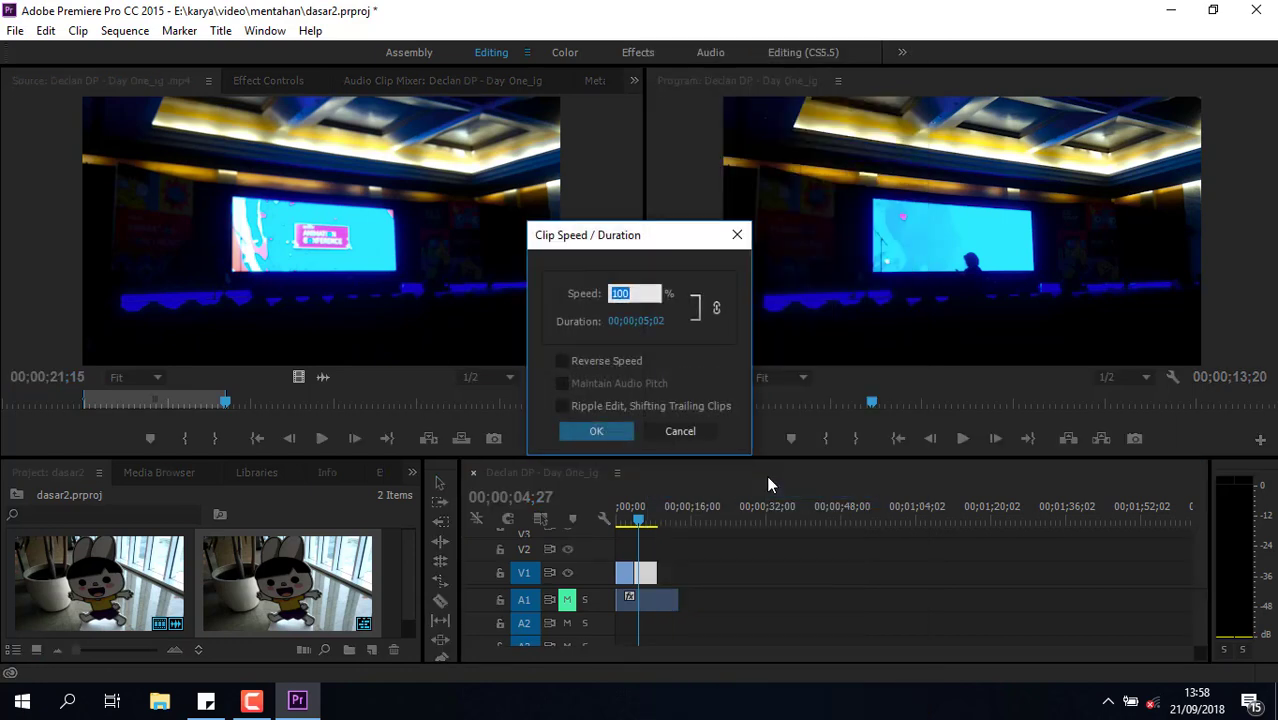
pyautogui.write('50')
pyautogui.press('Return')
pyautogui.press('space')
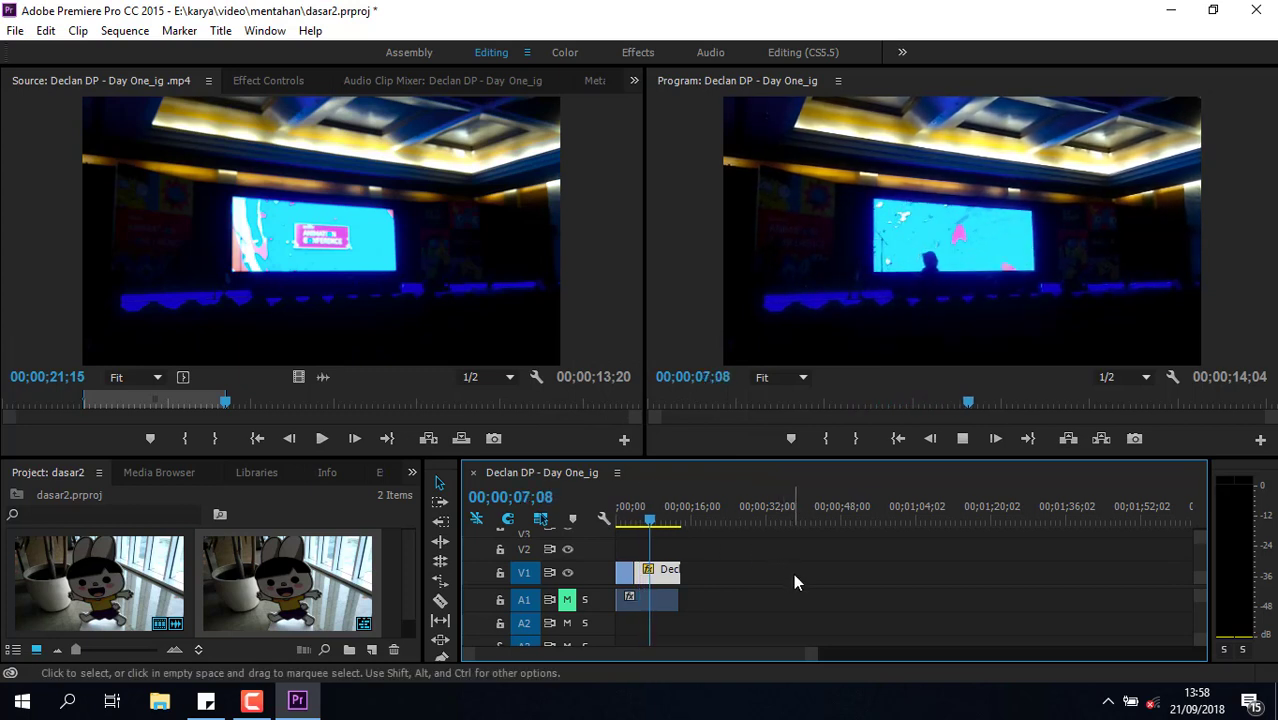
pyautogui.press('space')
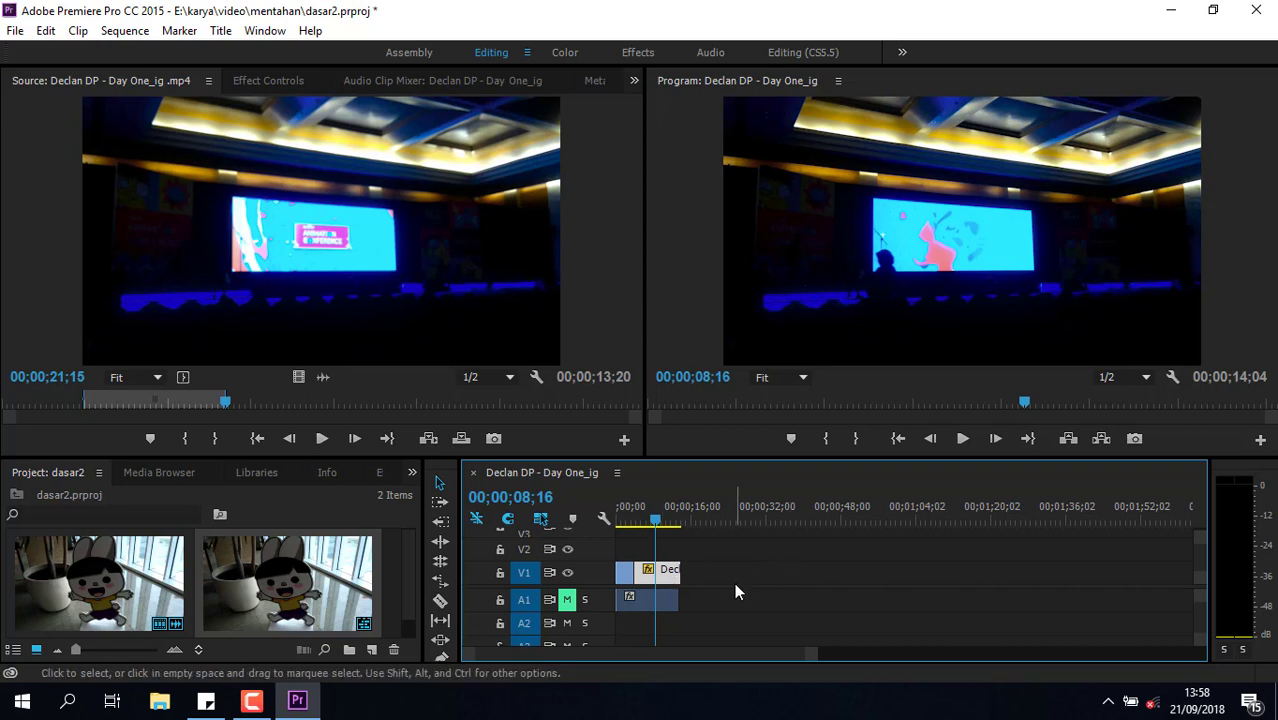
# Add a Scale keyframe at the start of the first clip in Effect Controls.
pyautogui.click(662, 578)
pyautogui.click(620, 518)
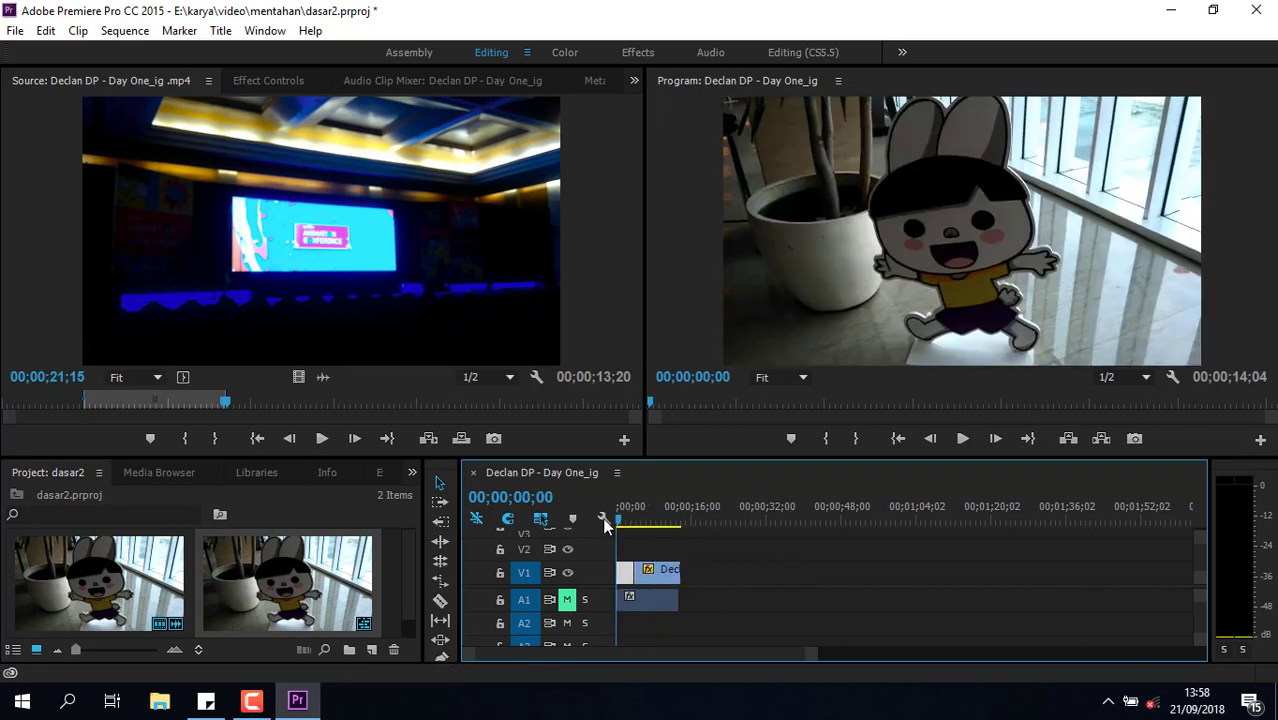
pyautogui.click(262, 82)
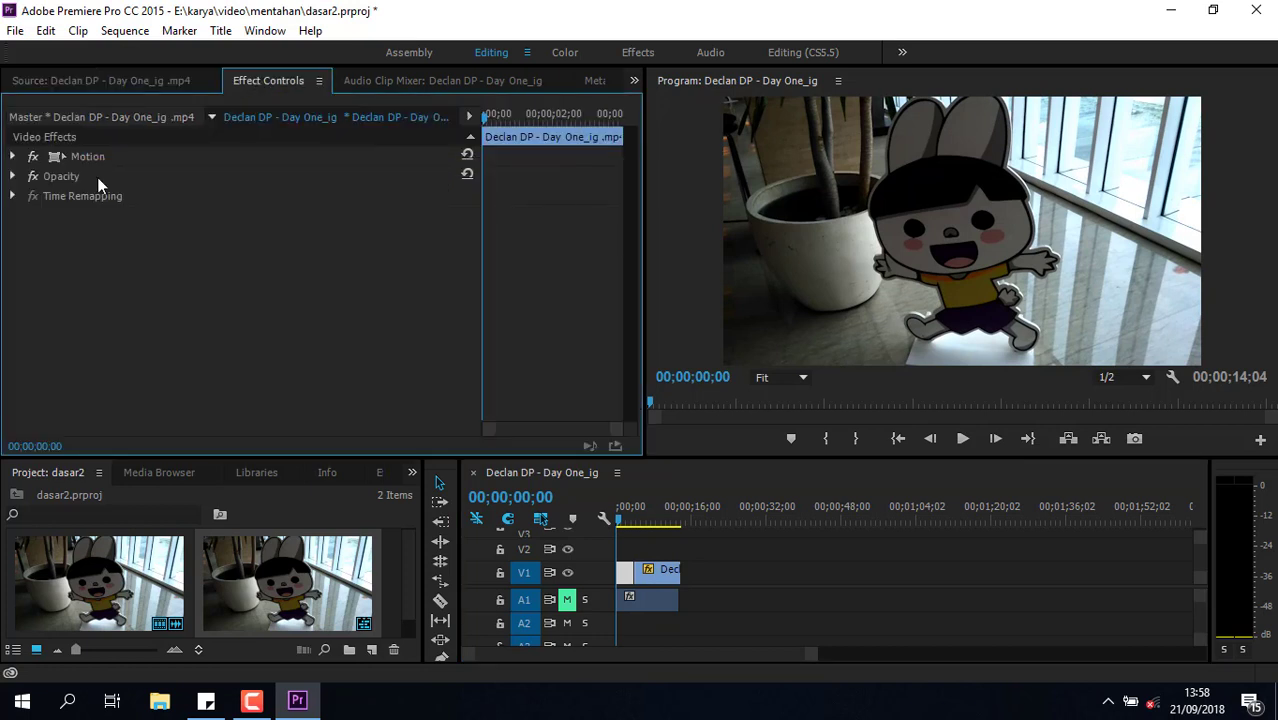
pyautogui.click(14, 156)
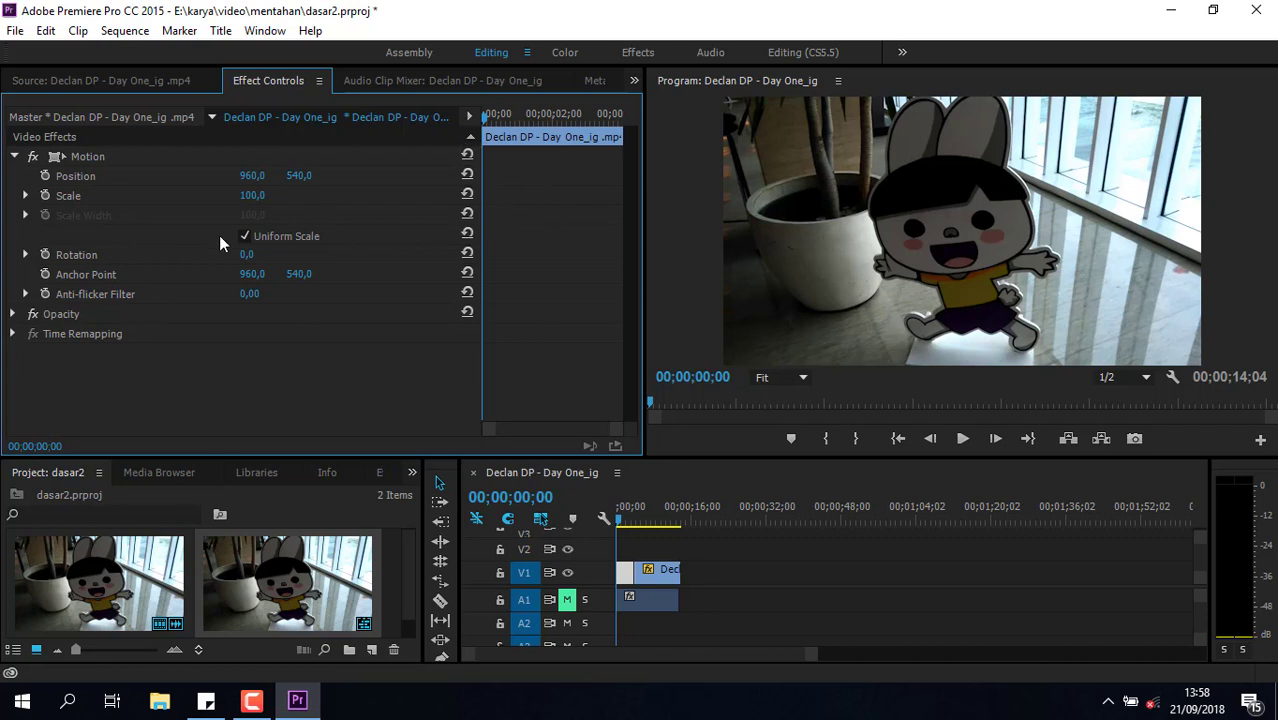
pyautogui.click(62, 199)
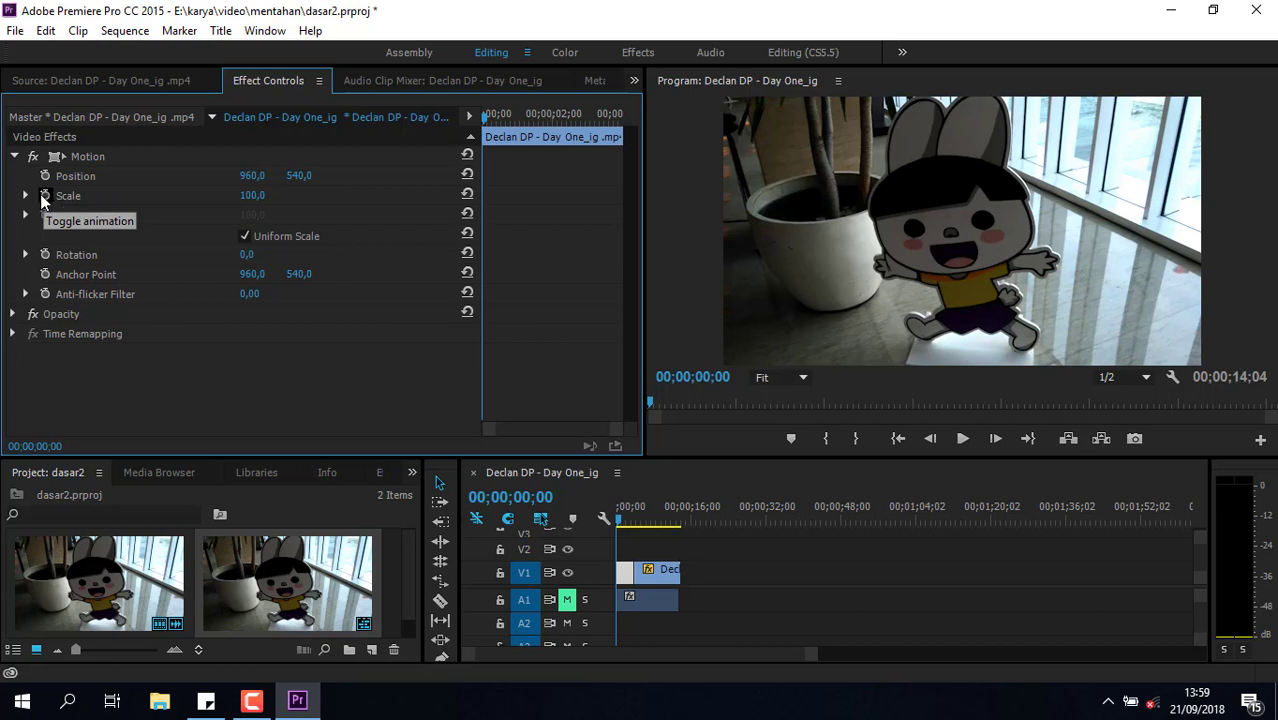
pyautogui.click(45, 196)
pyautogui.click(45, 196)
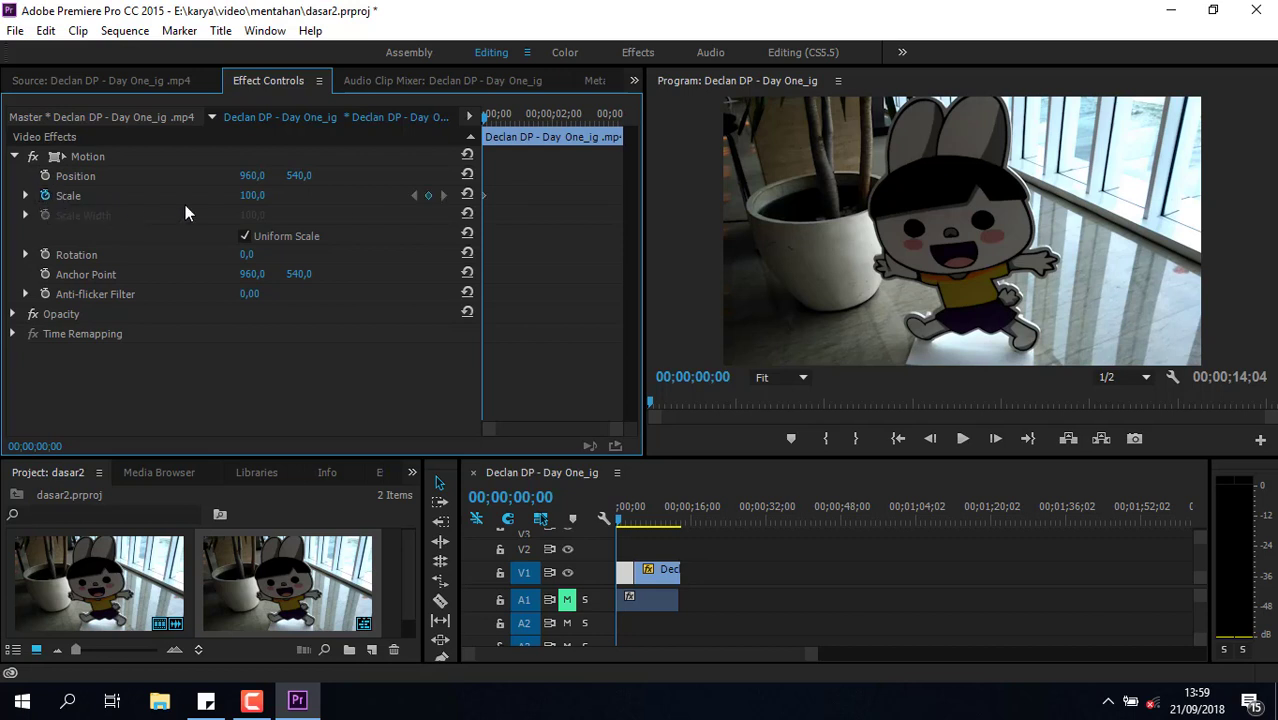
# Set Scale to 153 at about 03;09, preview the zoom, and return to the start.
pyautogui.moveTo(483, 117)
pyautogui.mouseDown()
pyautogui.moveTo(535, 140)
pyautogui.moveTo(598, 142)
pyautogui.mouseUp()
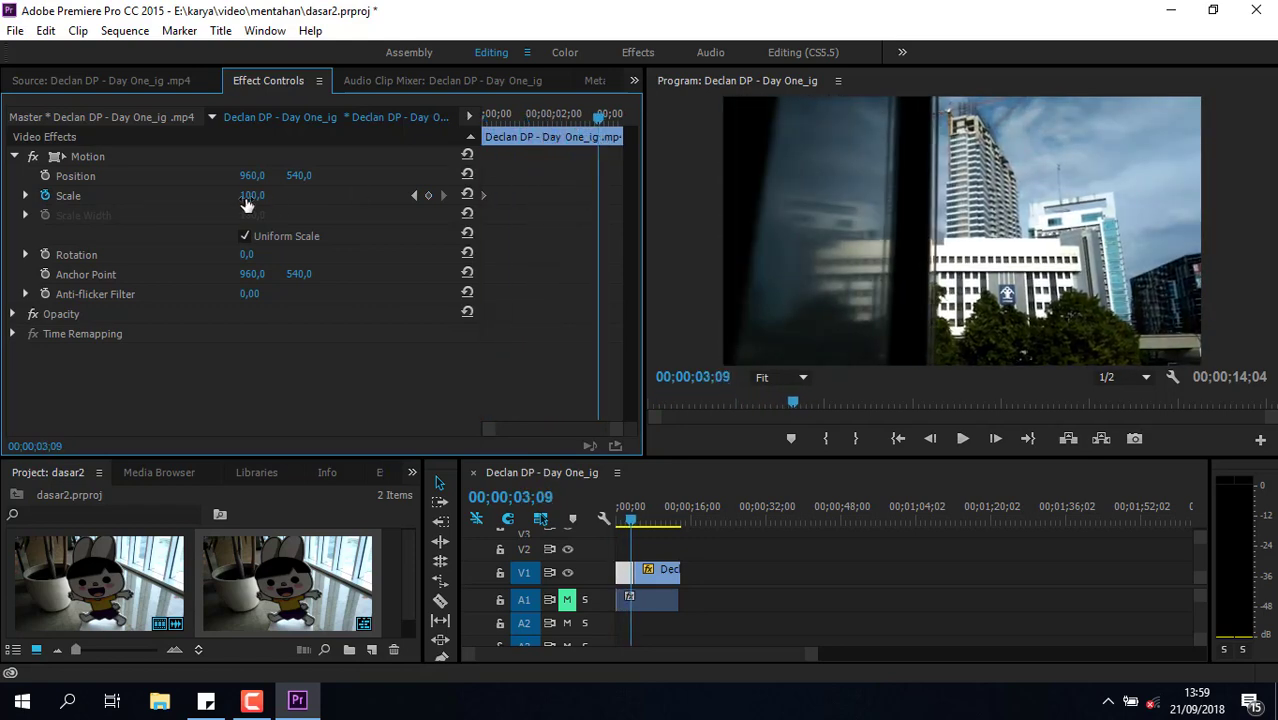
pyautogui.moveTo(252, 195); pyautogui.dragTo(426, 405)
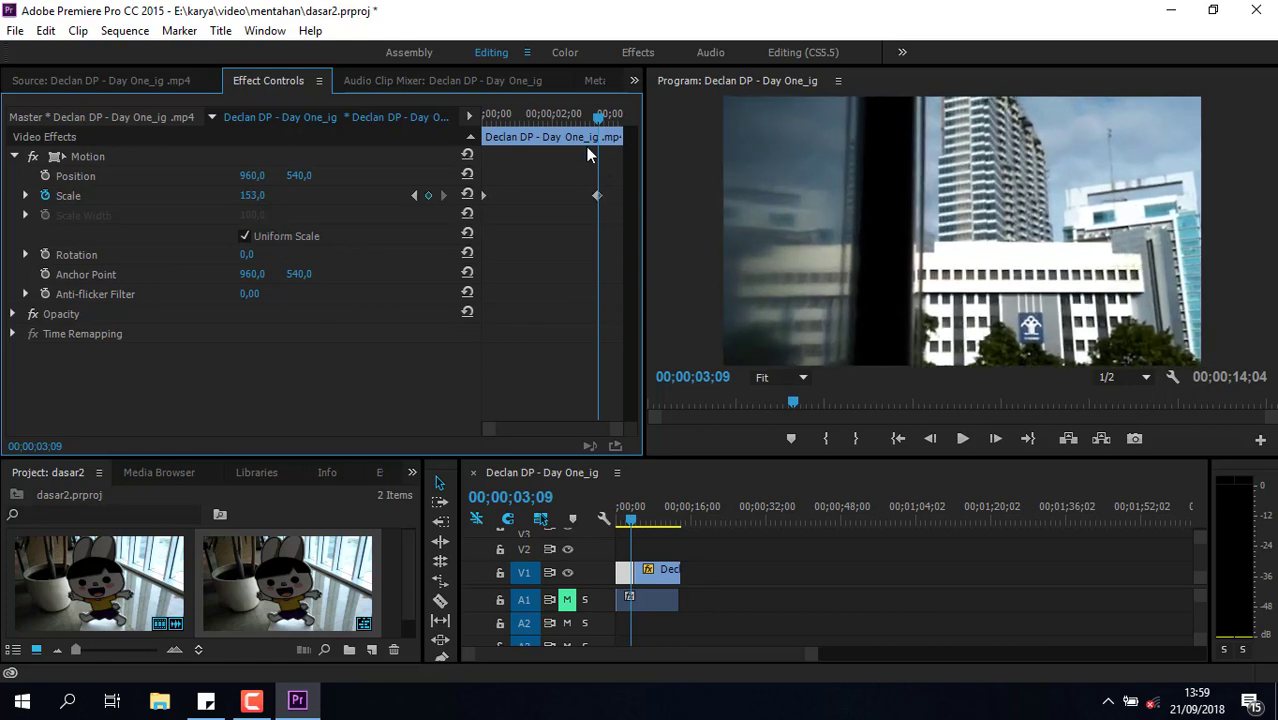
pyautogui.moveTo(597, 115); pyautogui.dragTo(485, 132)
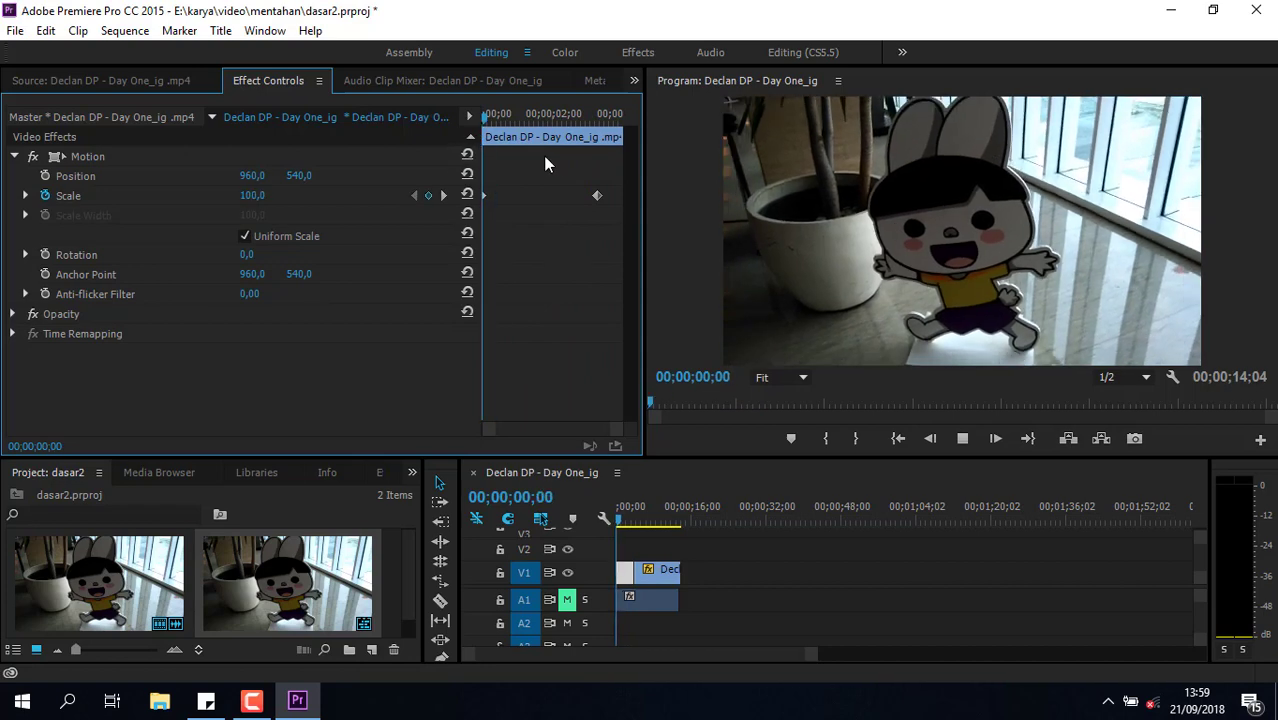
pyautogui.press('space')
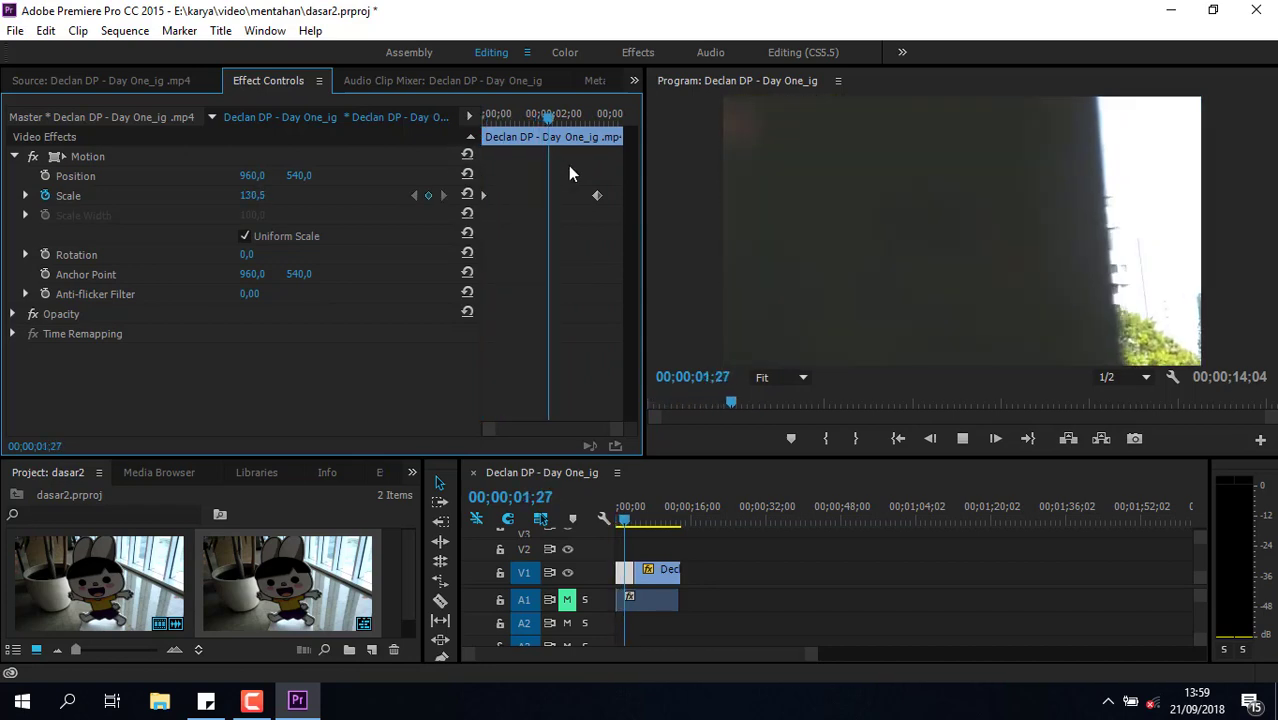
pyautogui.press('space')
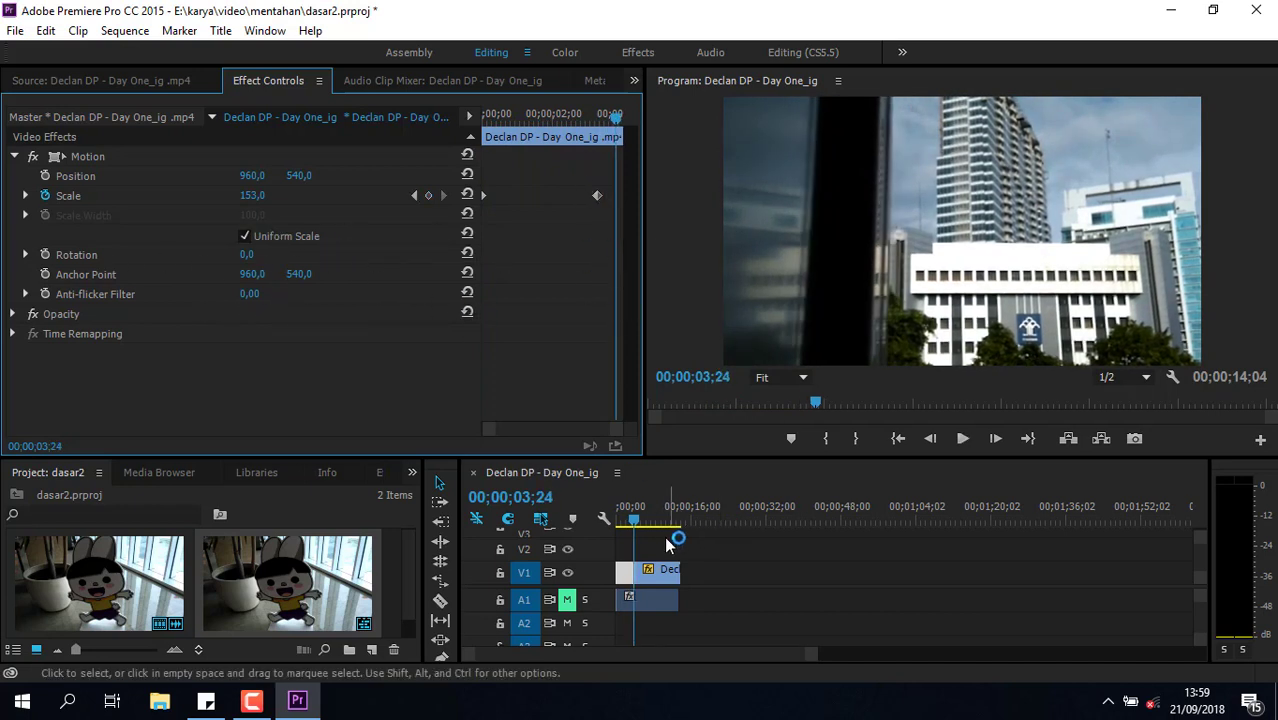
pyautogui.click(619, 527)
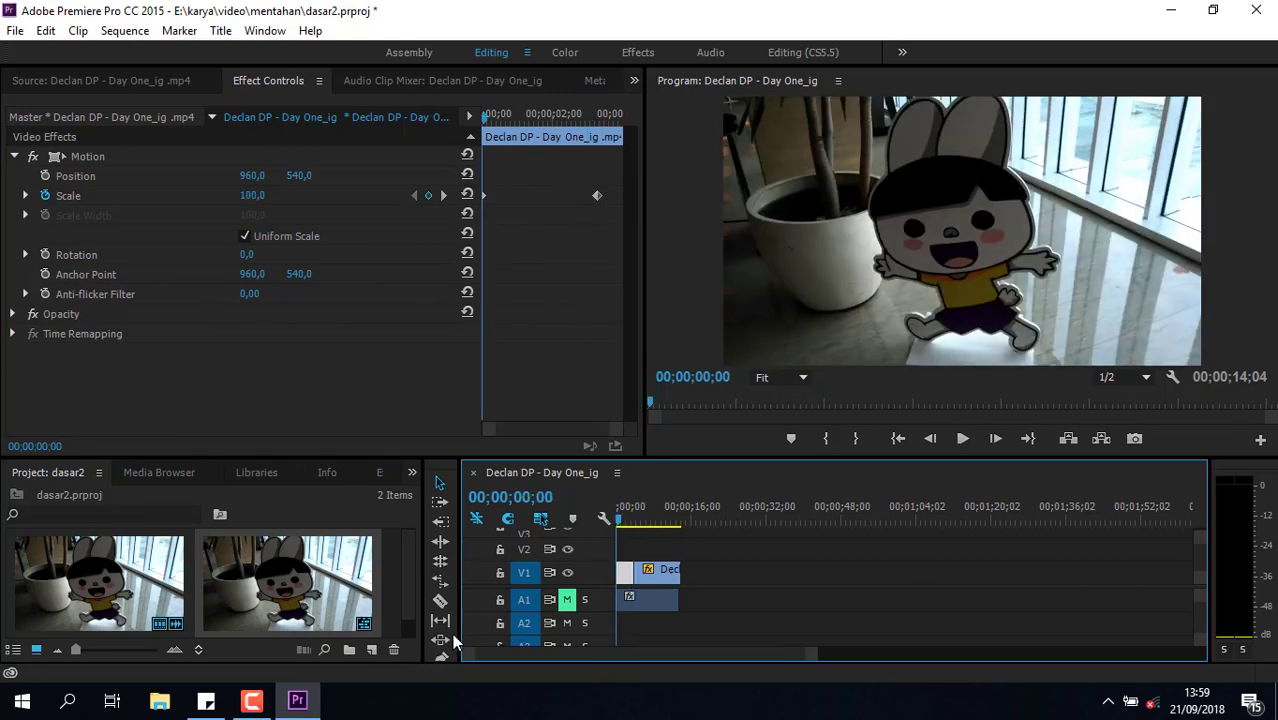
# Create a new adjustment layer and place it on V2 above the clip.
pyautogui.click(372, 651)
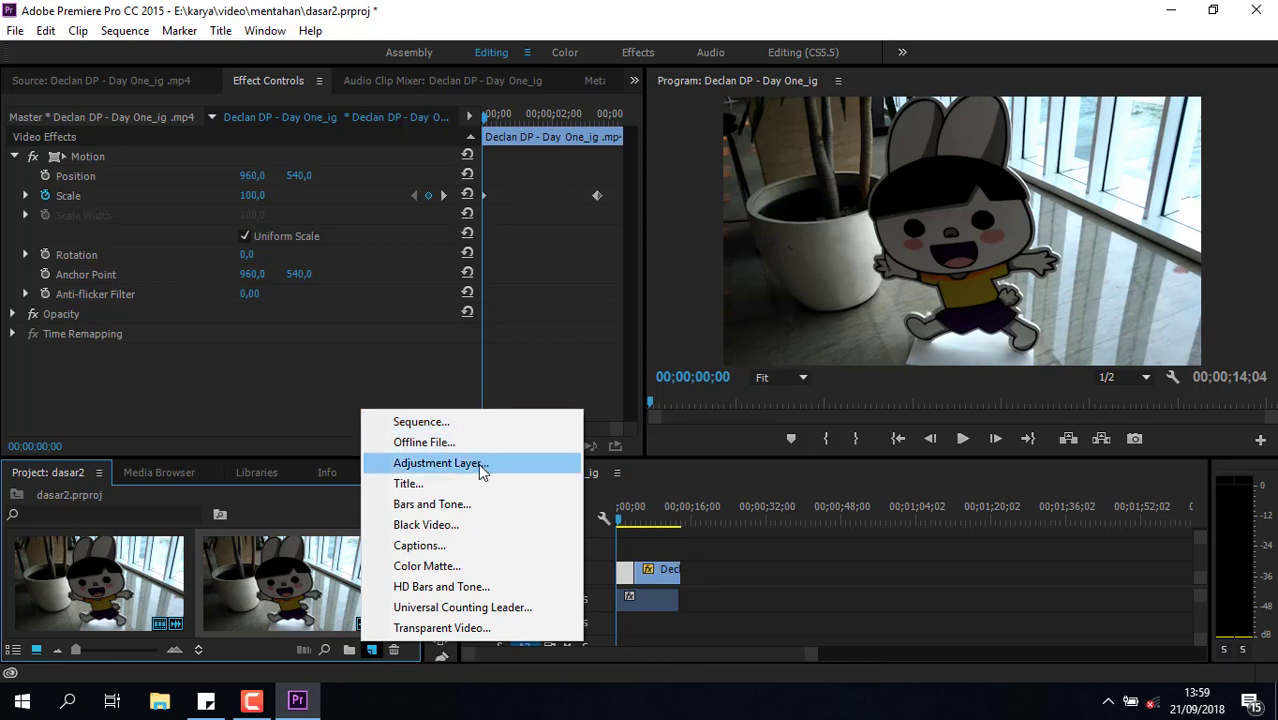
pyautogui.click(480, 465)
pyautogui.click(692, 412)
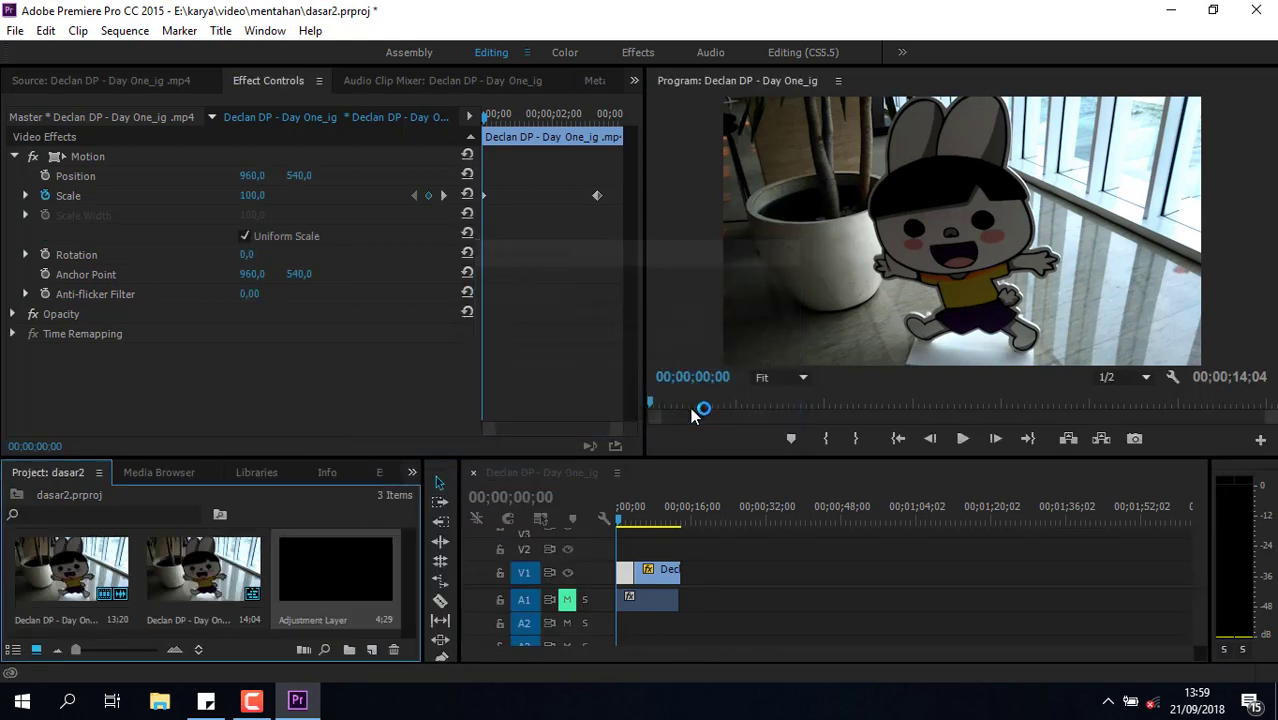
pyautogui.moveTo(351, 565)
pyautogui.mouseDown()
pyautogui.moveTo(683, 540)
pyautogui.moveTo(612, 563)
pyautogui.mouseUp()
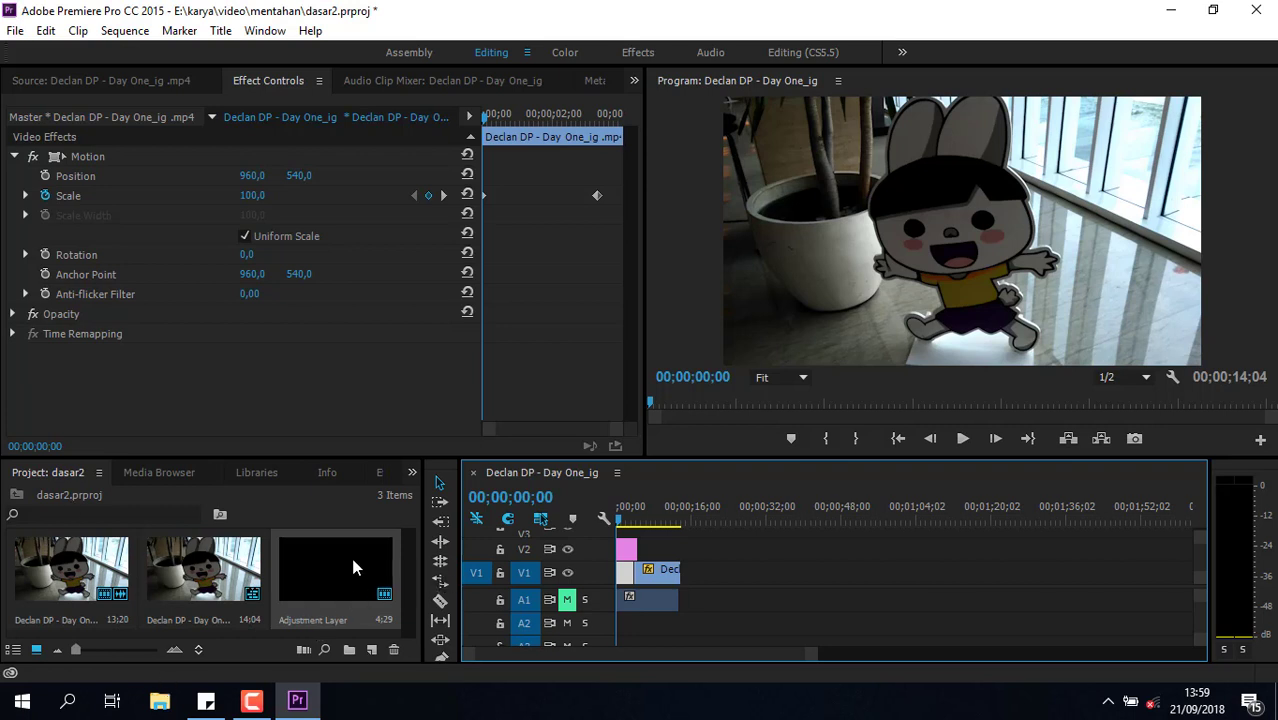
# Find Lumetri Color in the Effects panel and apply it to the adjustment layer.
pyautogui.click(412, 472)
pyautogui.click(428, 502)
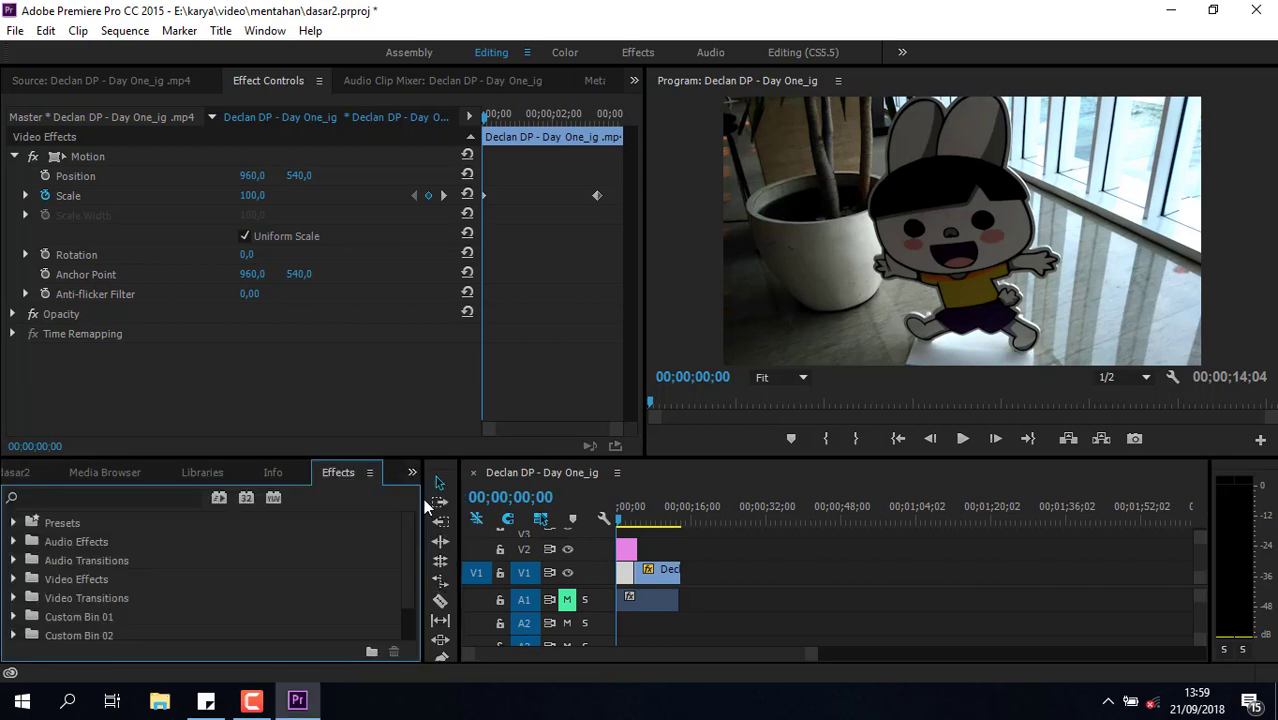
pyautogui.click(45, 495)
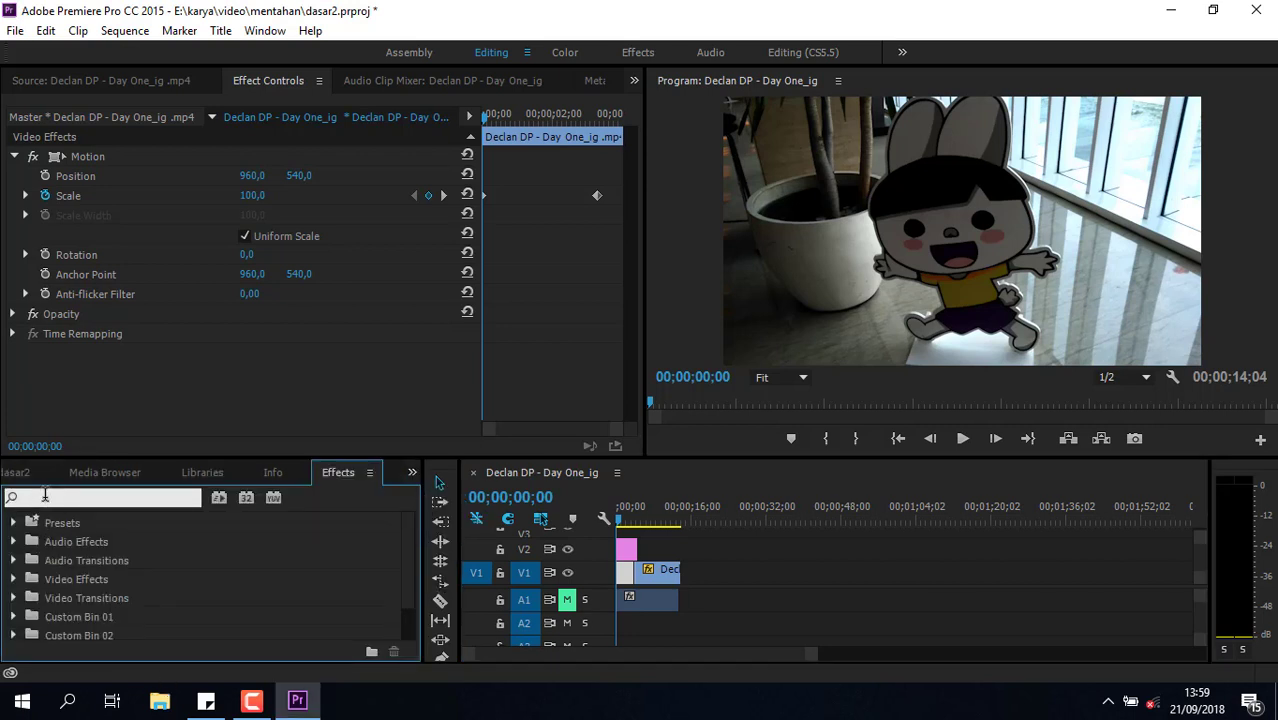
pyautogui.write('lume')
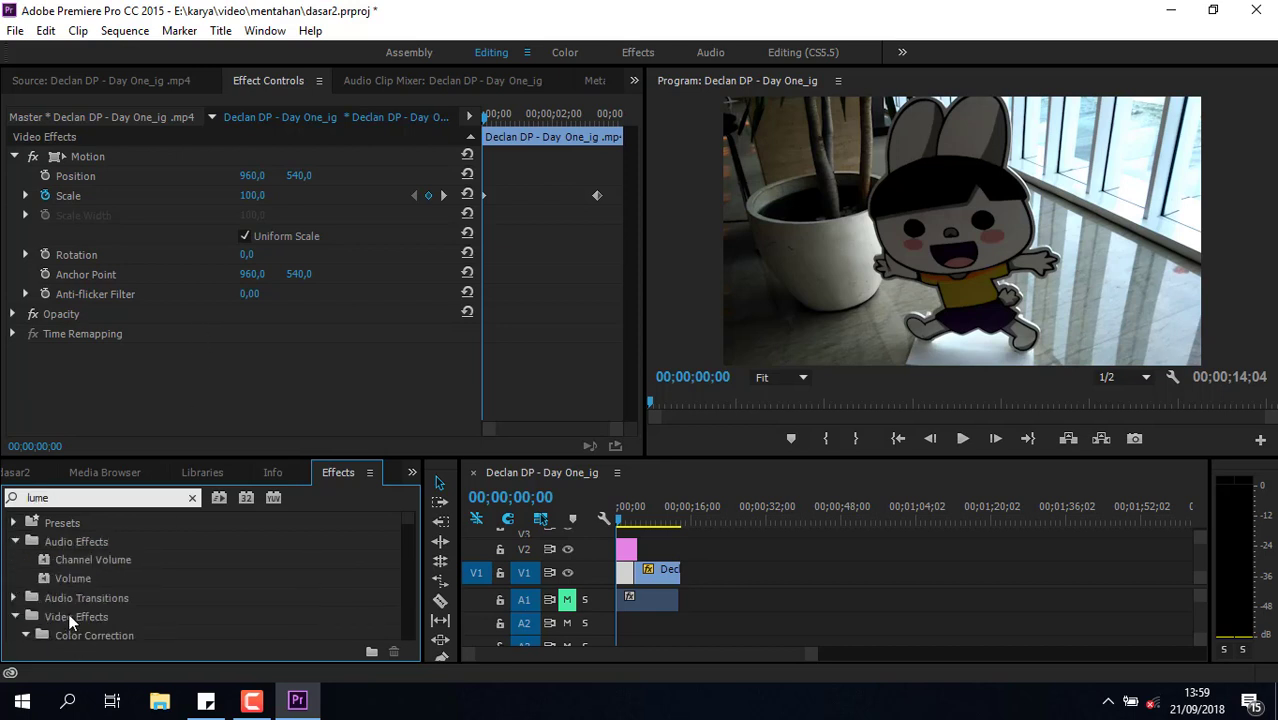
pyautogui.write('ttr')
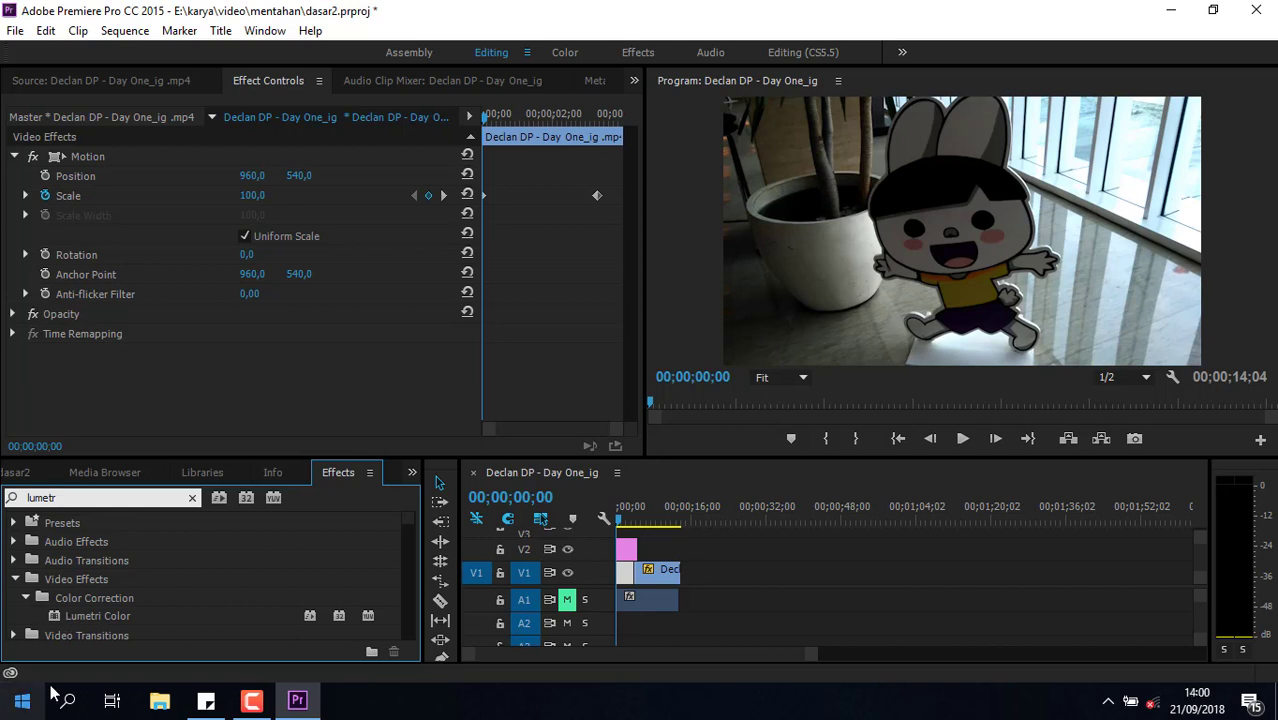
pyautogui.moveTo(91, 617); pyautogui.dragTo(625, 549)
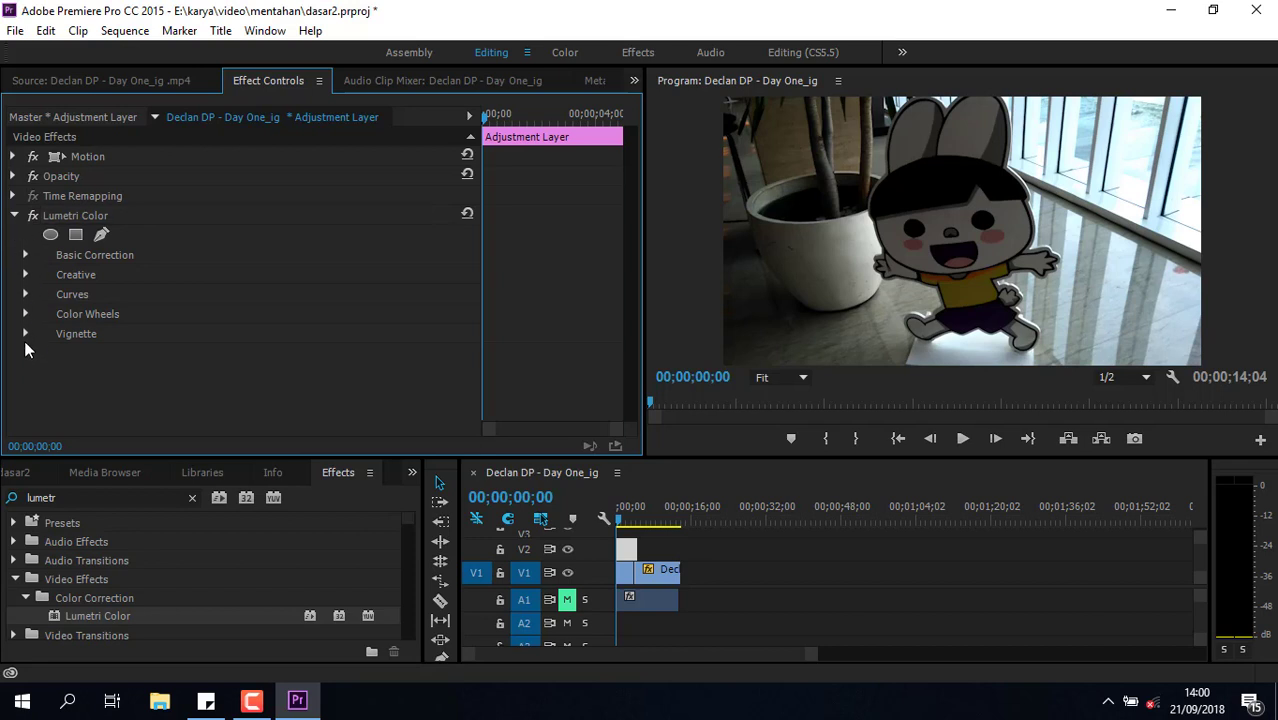
# In Lumetri Basic Correction, set the adjustment layer's White Balance Temperature to -44,0.
pyautogui.click(25, 255)
pyautogui.scroll(-1, 125, 303)
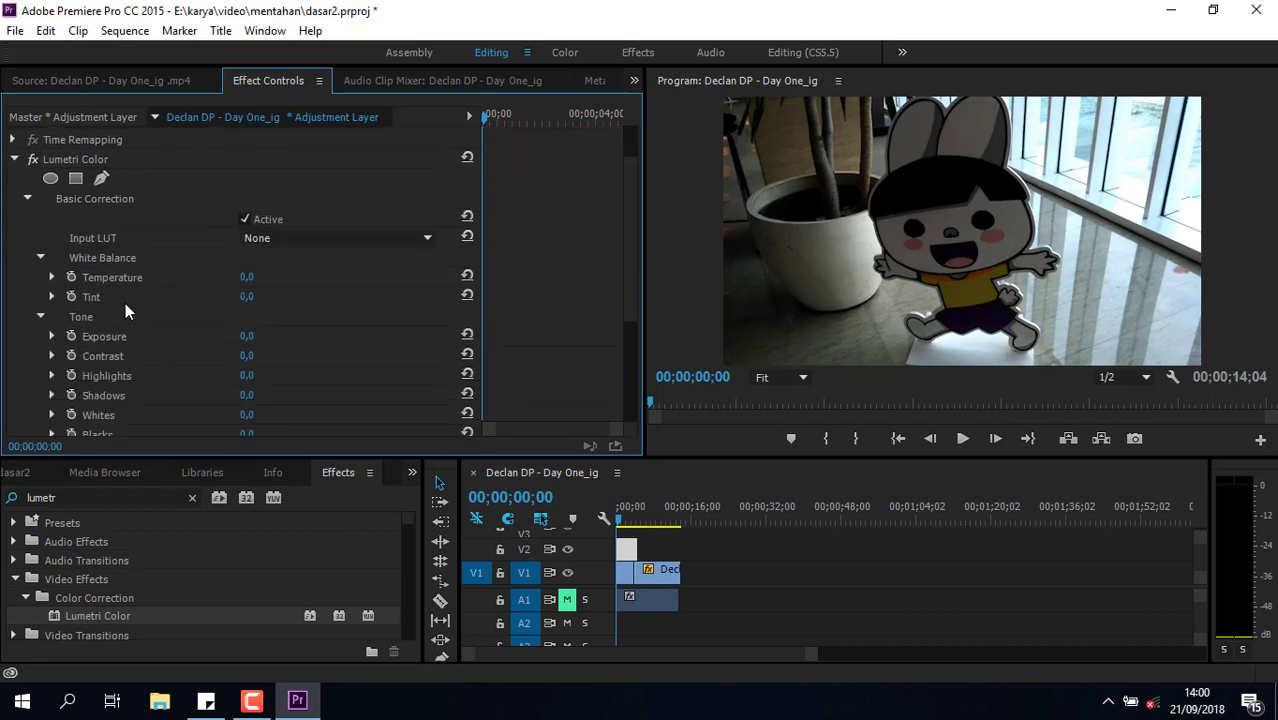
pyautogui.scroll(-1, 126, 304)
pyautogui.scroll(-1, 127, 306)
pyautogui.scroll(1, 402, 257)
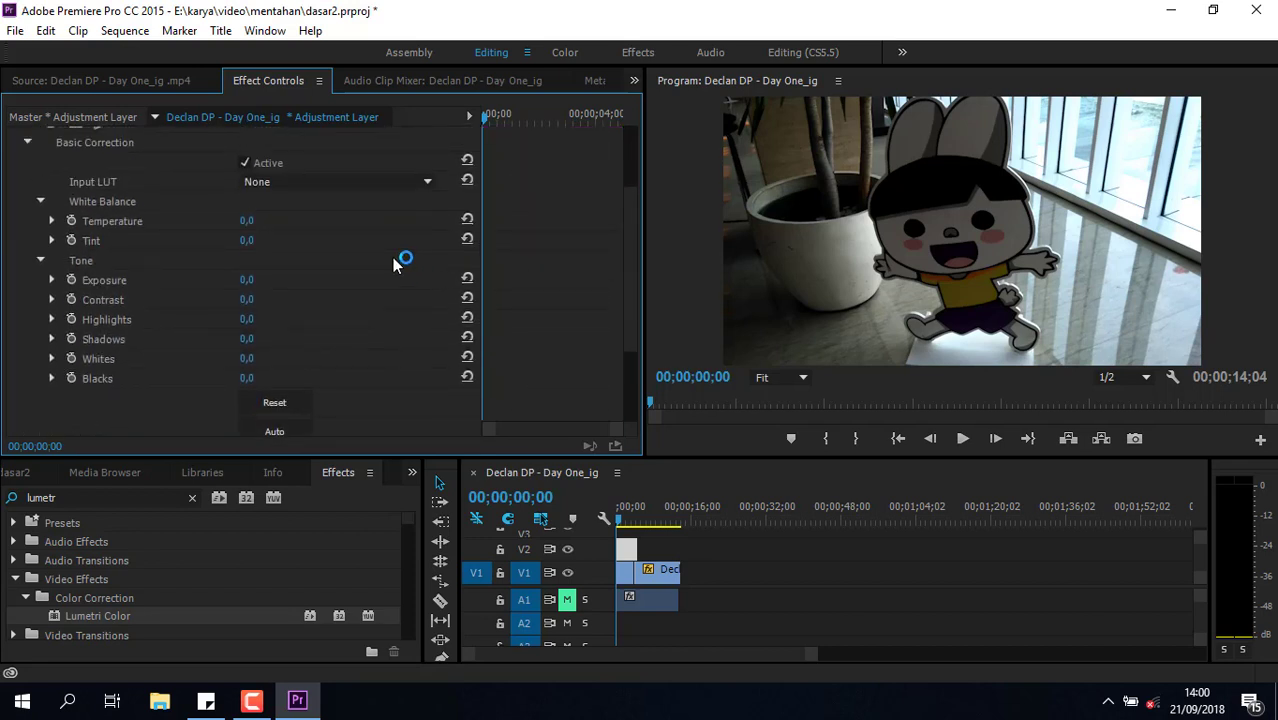
pyautogui.scroll(1, 307, 257)
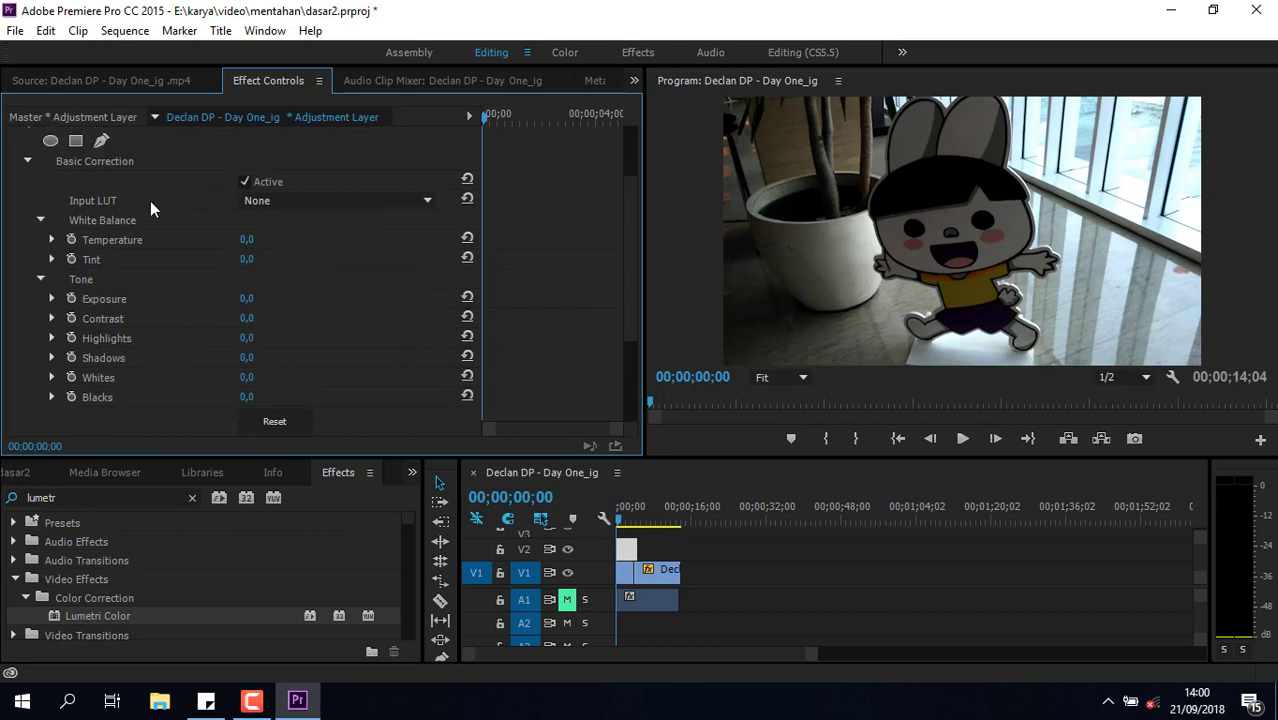
pyautogui.scroll(1, 150, 201)
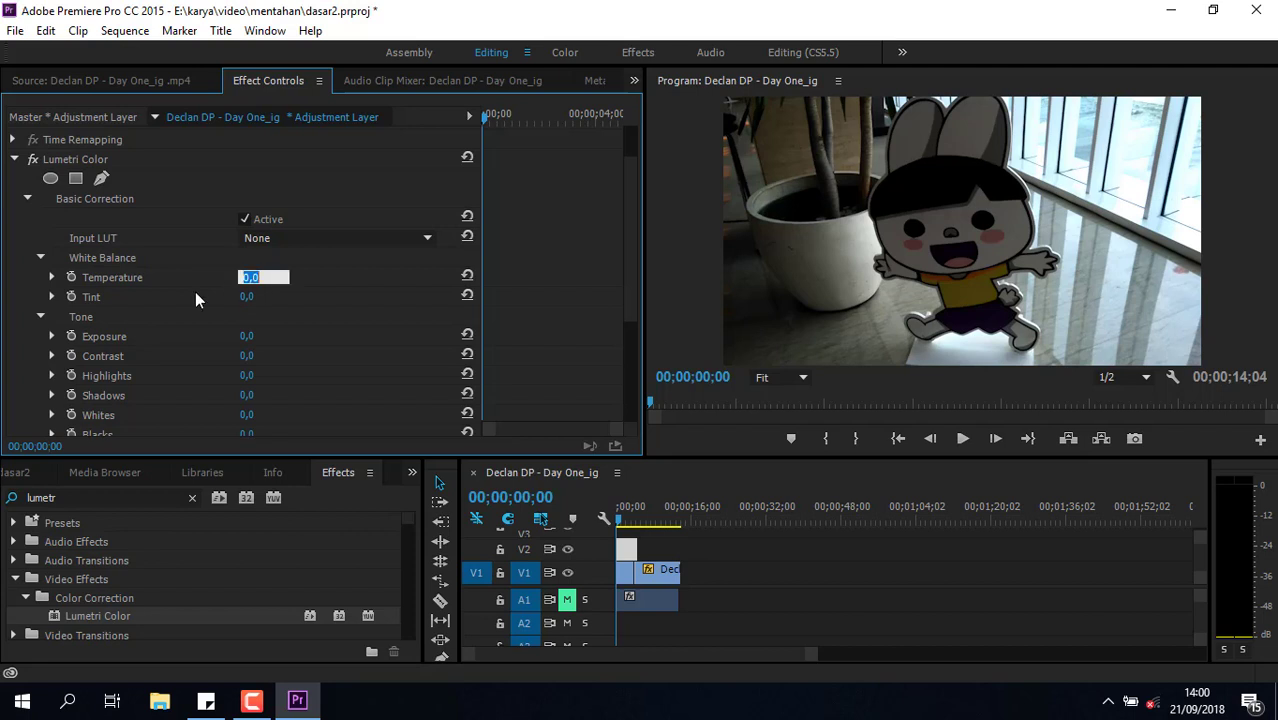
pyautogui.scroll(1, 249, 301)
pyautogui.moveTo(249, 296); pyautogui.dragTo(361, 296)
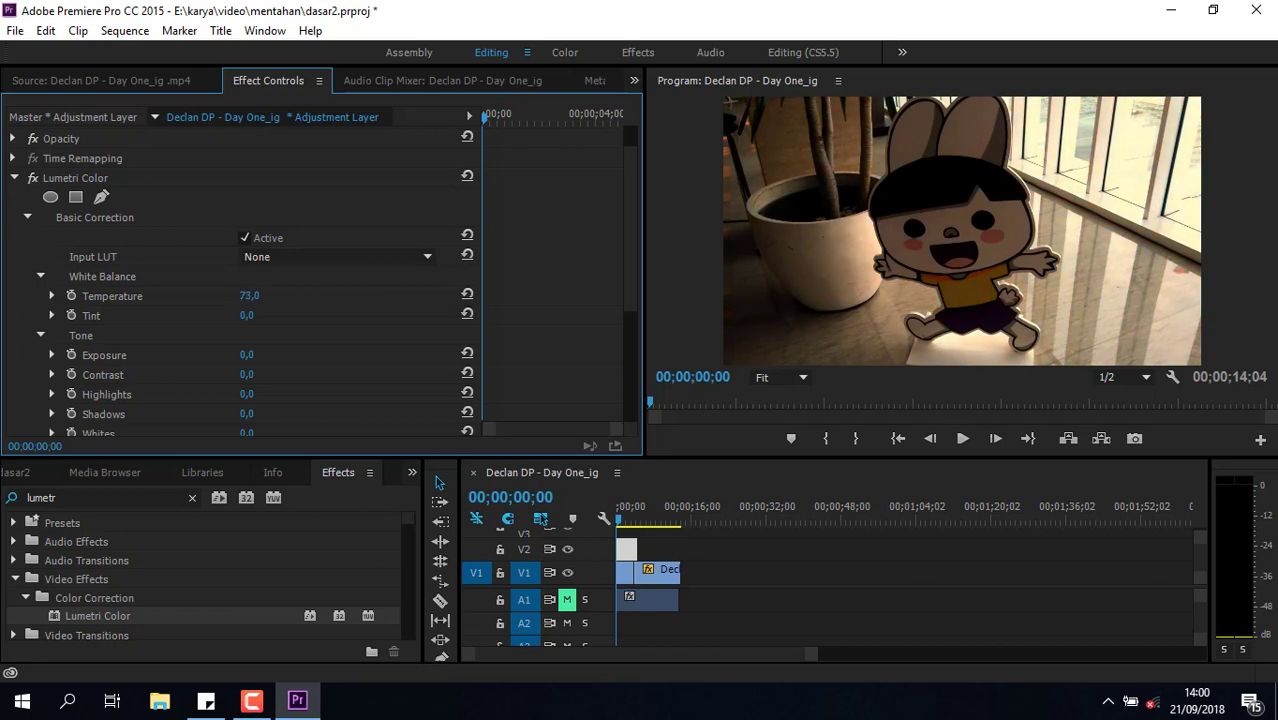
pyautogui.moveTo(249, 296); pyautogui.dragTo(142, 296)
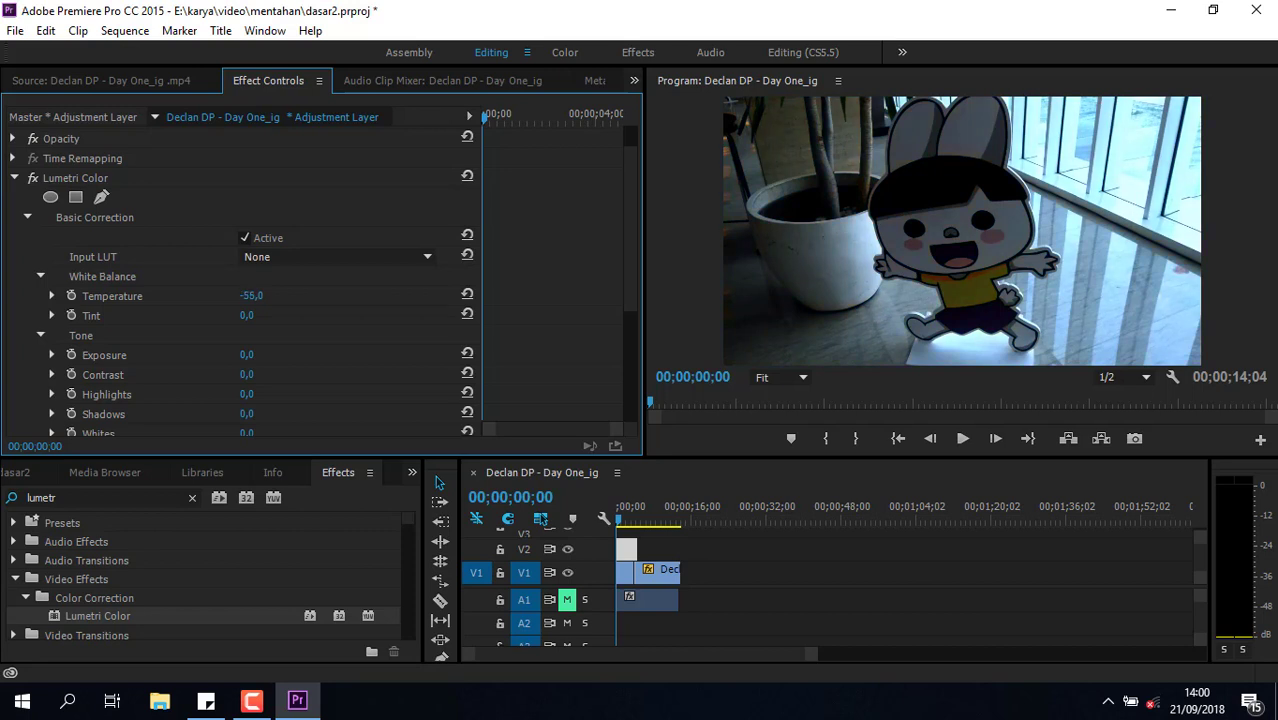
pyautogui.moveTo(249, 296); pyautogui.dragTo(245, 296)
pyautogui.scroll(-2, 252, 296)
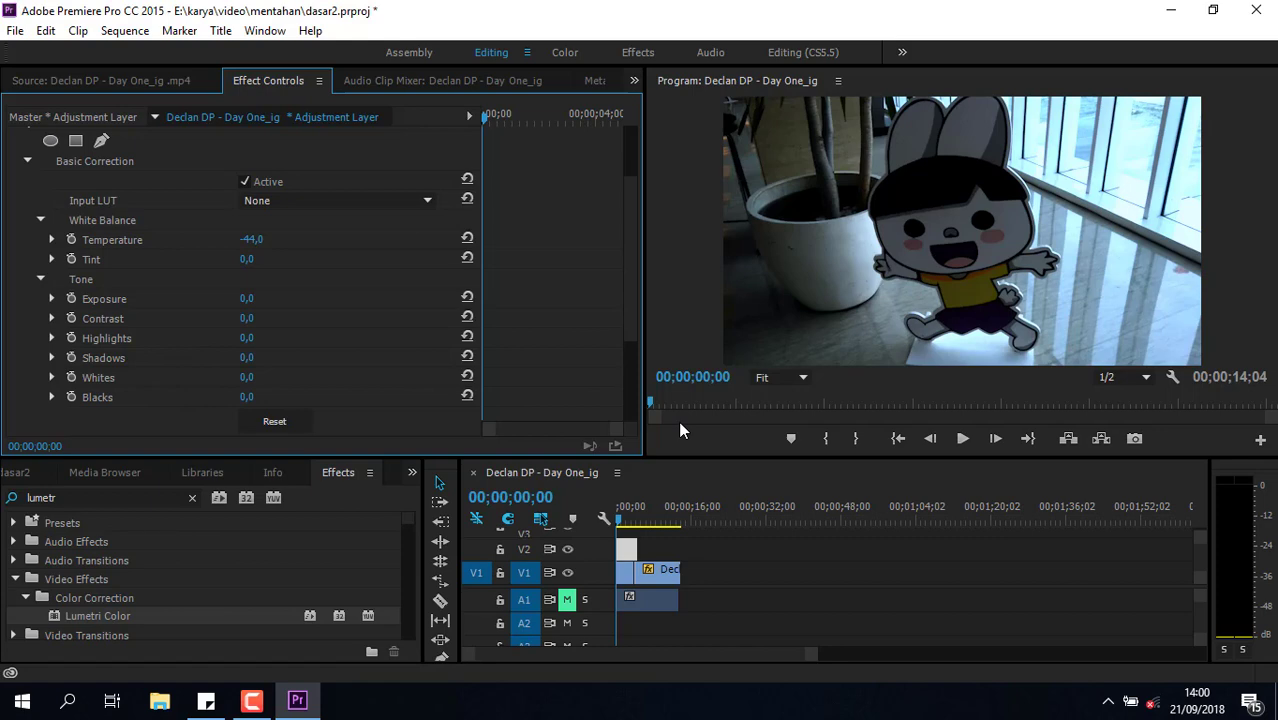
# Open Export Media settings and keep the H.264 Match Source - High bitrate preset.
pyautogui.click(15, 36)
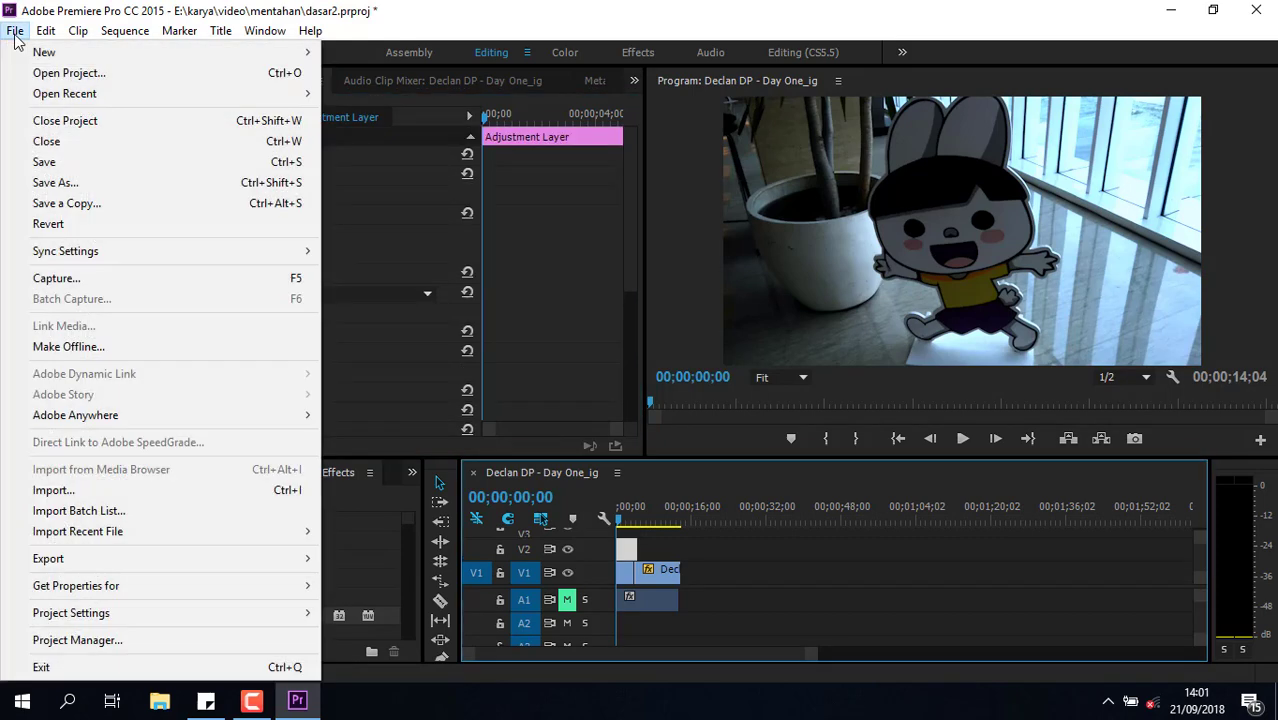
pyautogui.moveTo(261, 567)
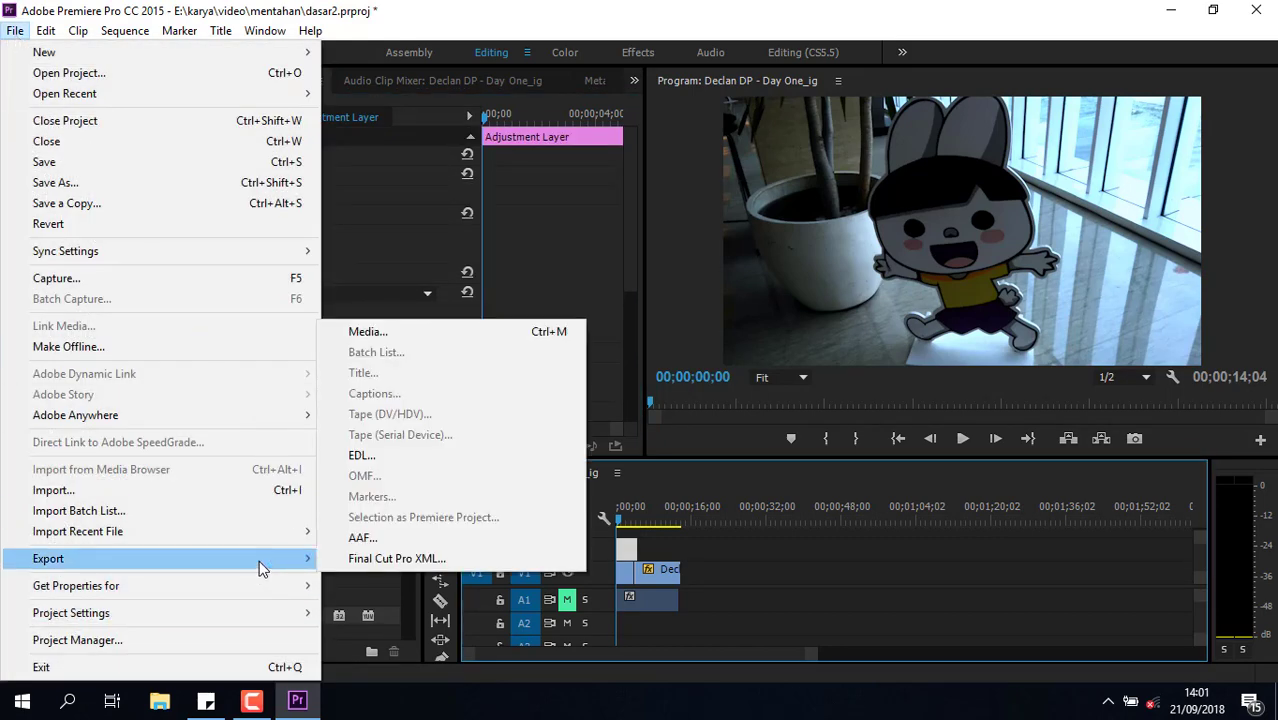
pyautogui.click(435, 331)
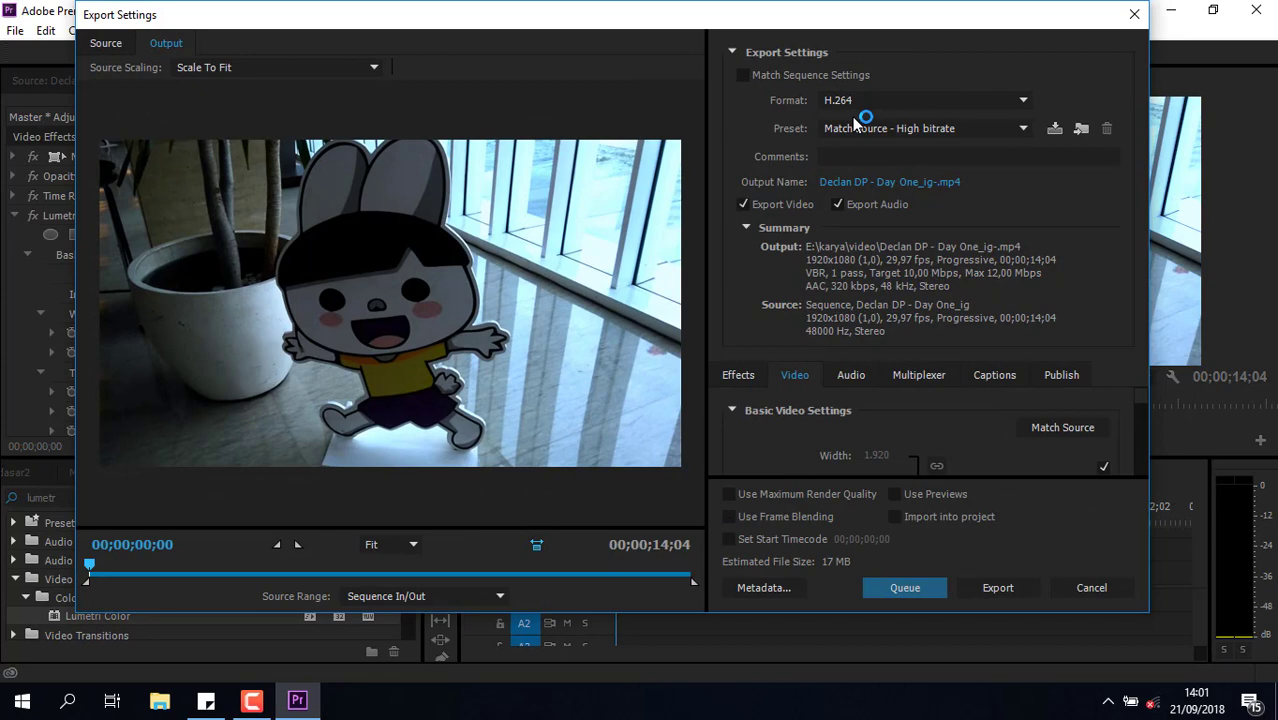
pyautogui.click(903, 133)
pyautogui.click(903, 133)
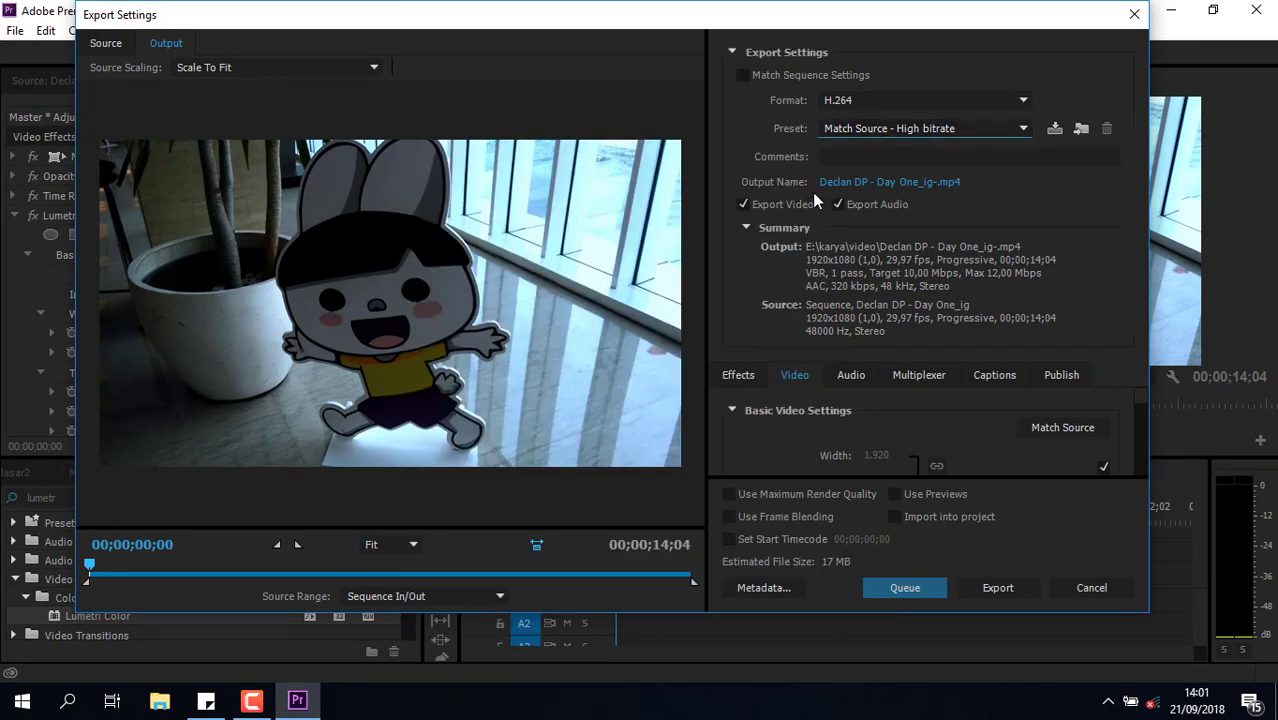
# Check the output file's save location, leave it unchanged, and start encoding the MP4.
pyautogui.click(873, 184)
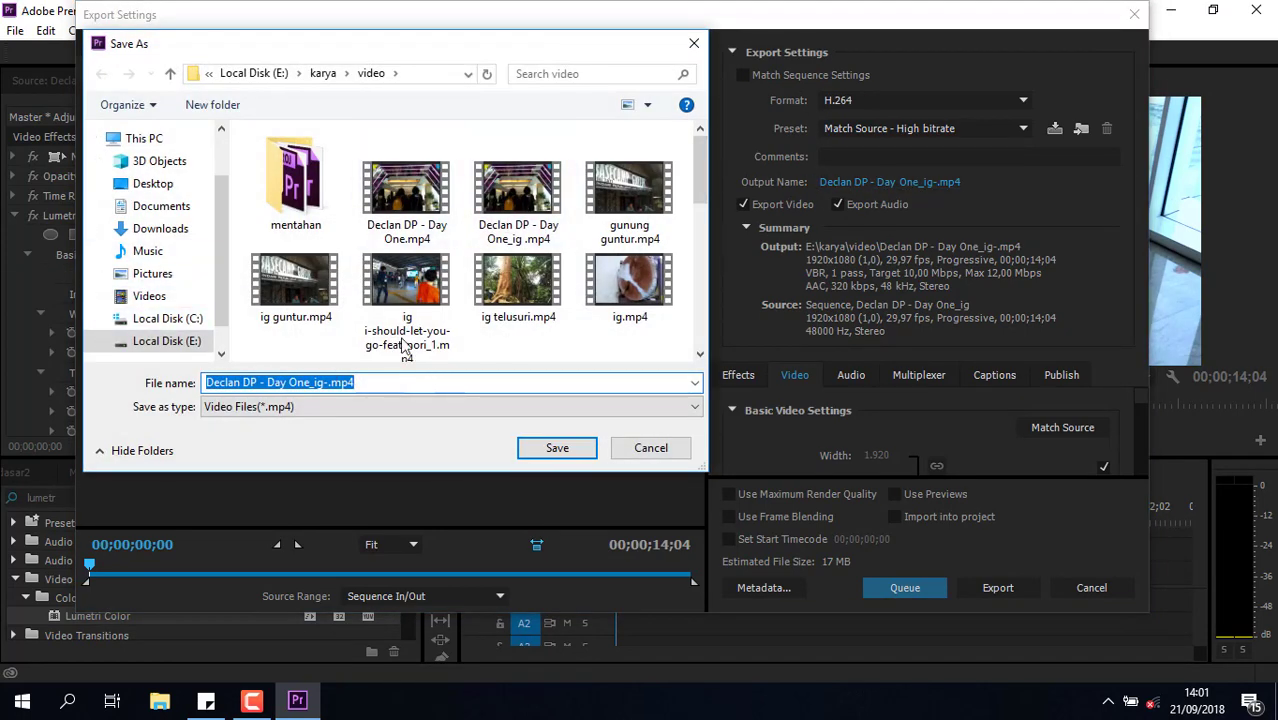
pyautogui.click(694, 46)
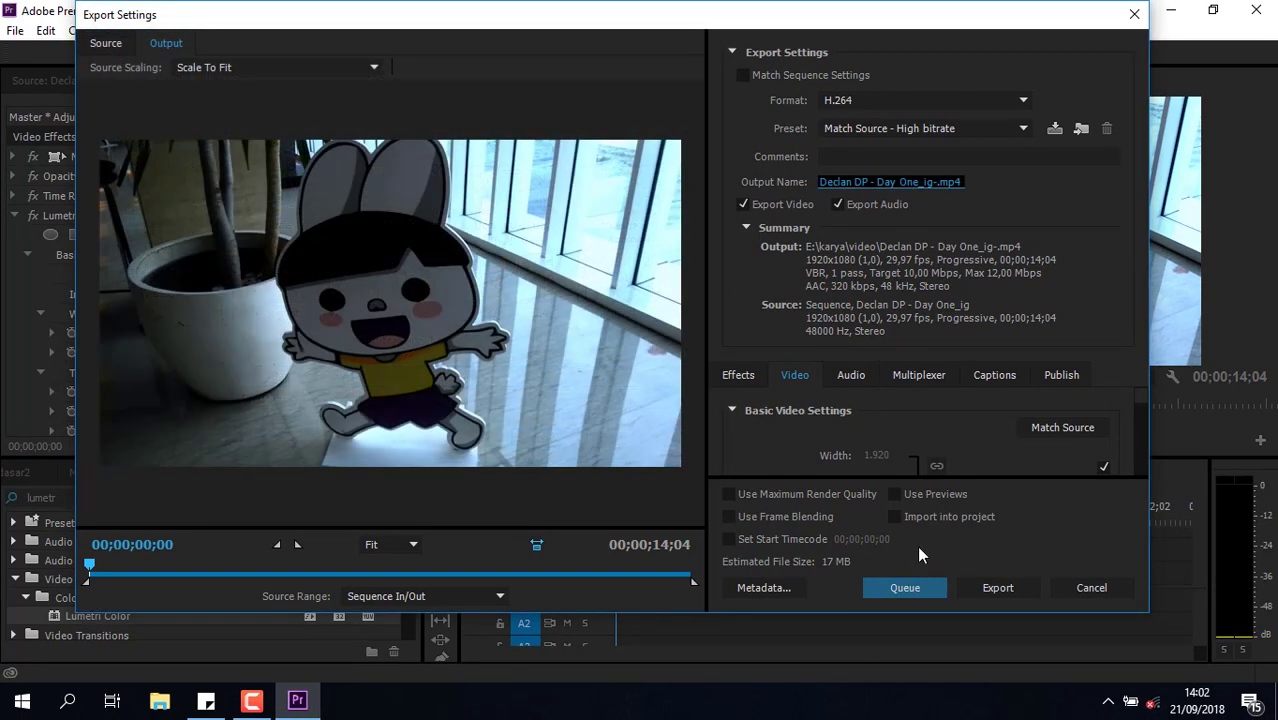
pyautogui.click(1018, 593)
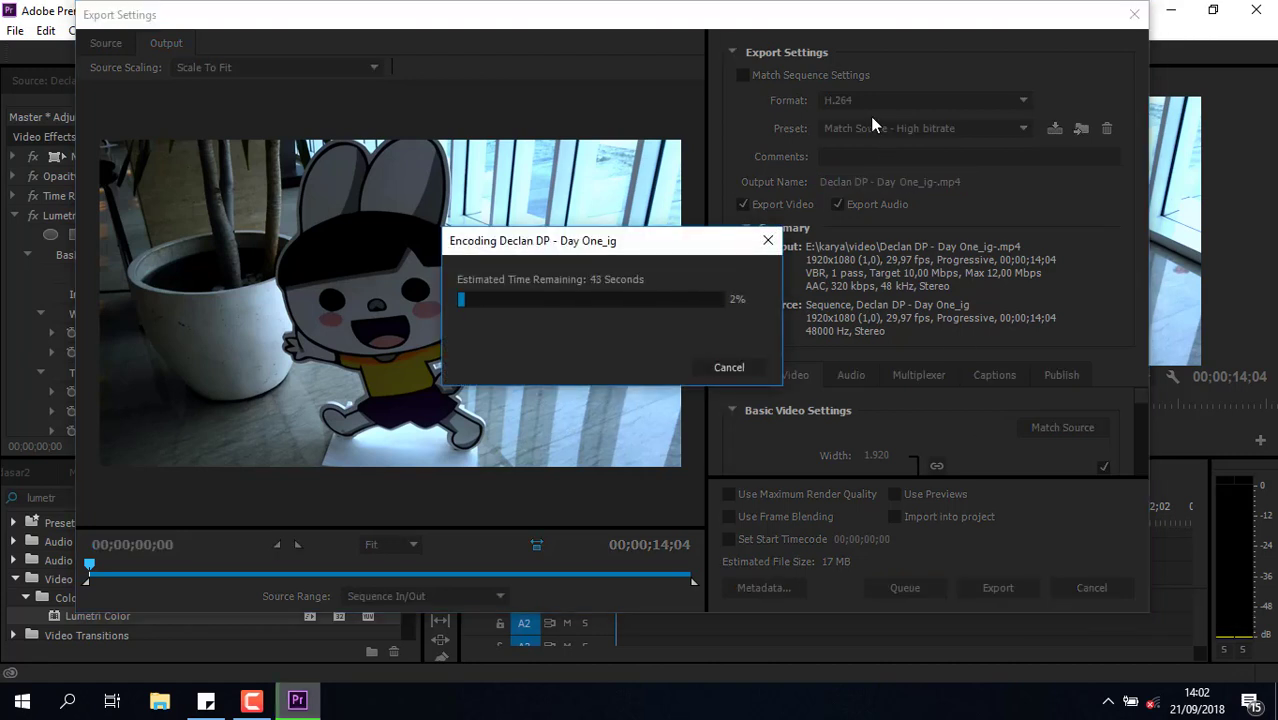